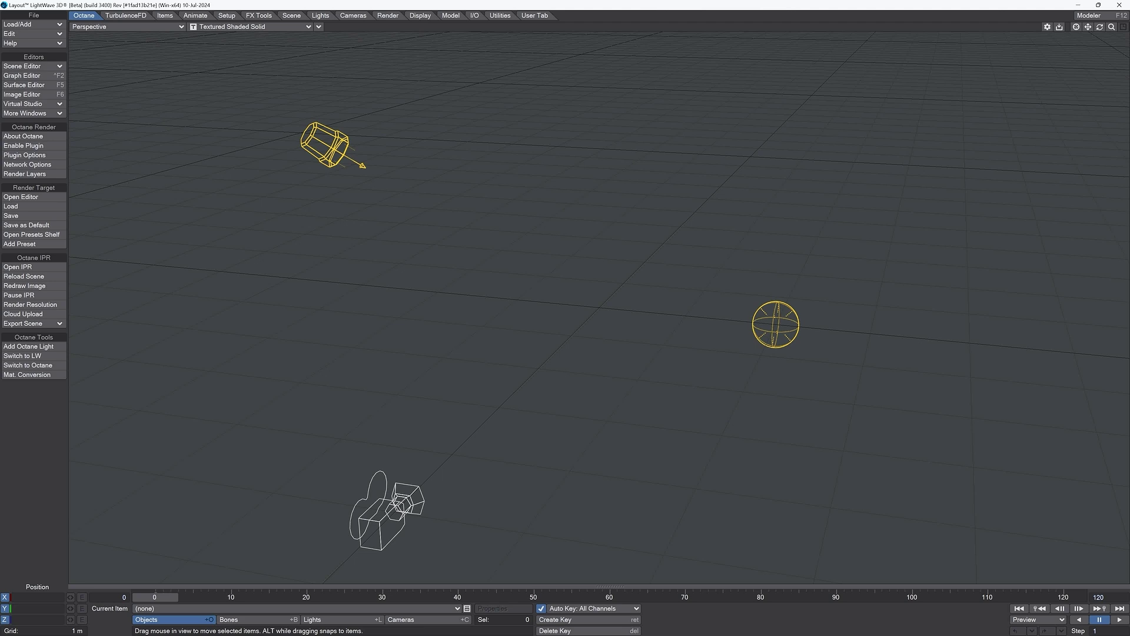
Add a null object to the scene and bring up its object properties
left_click(33, 24)
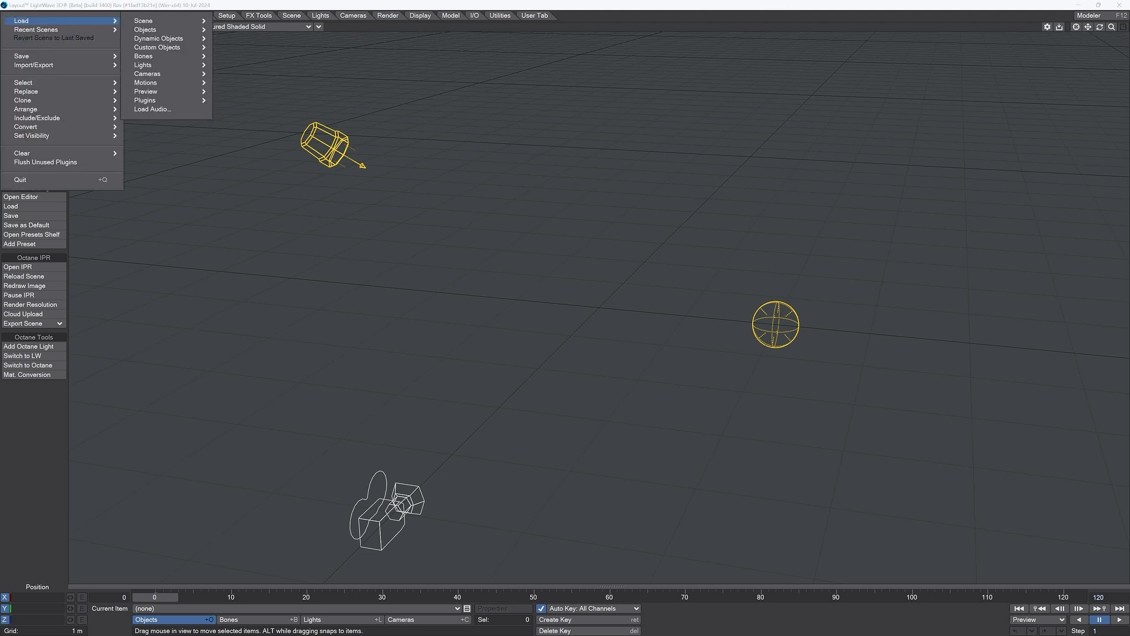
left_click(239, 57)
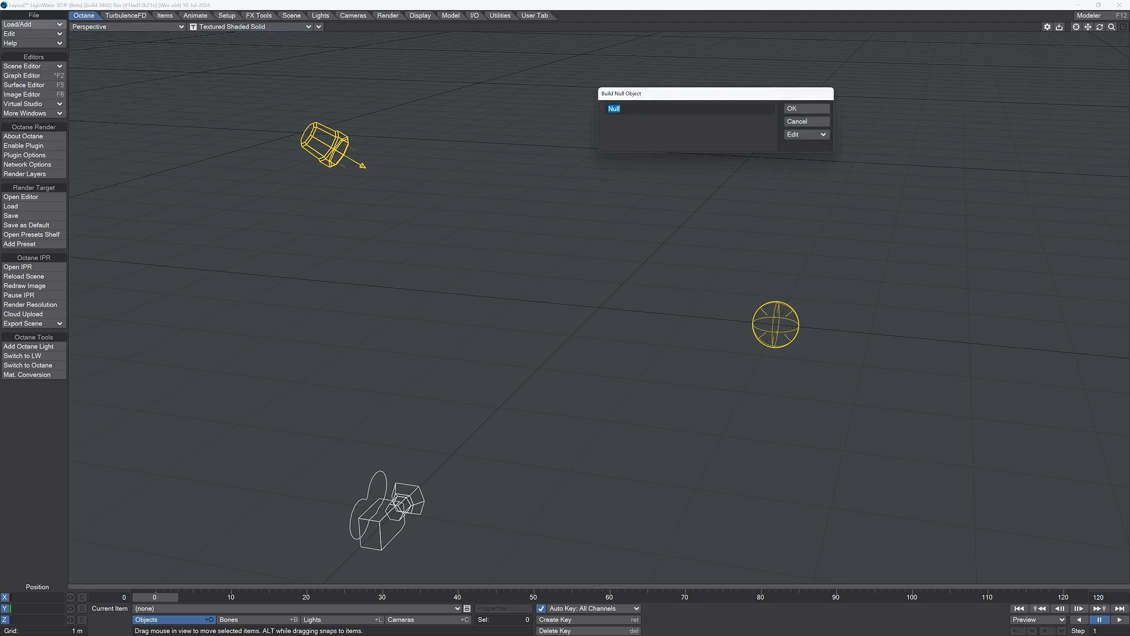
key("Return")
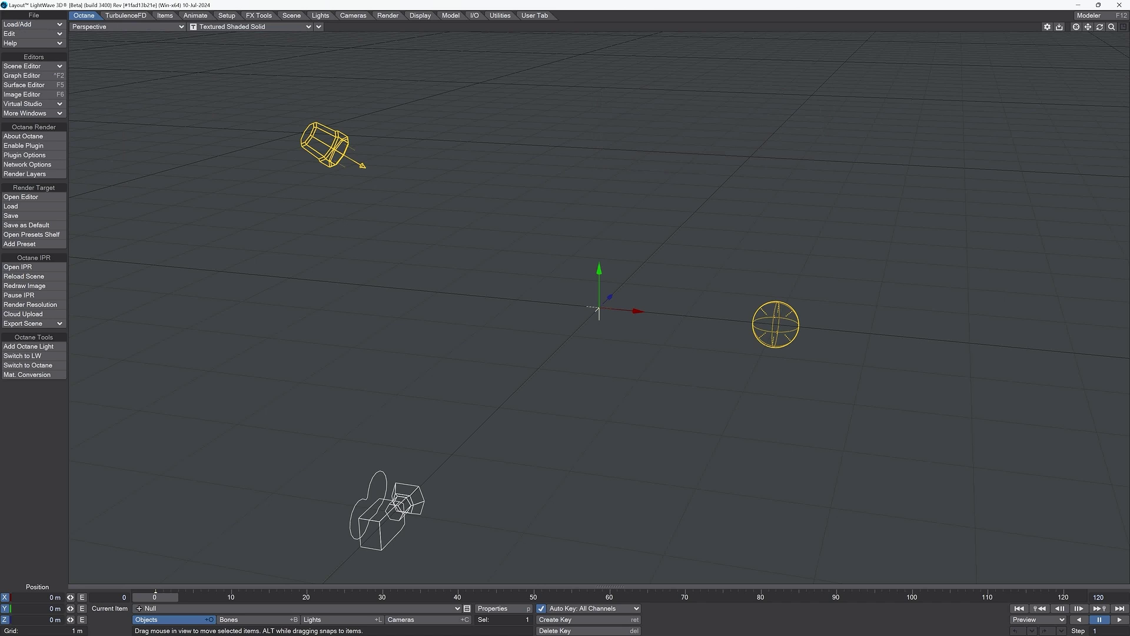
key("p")
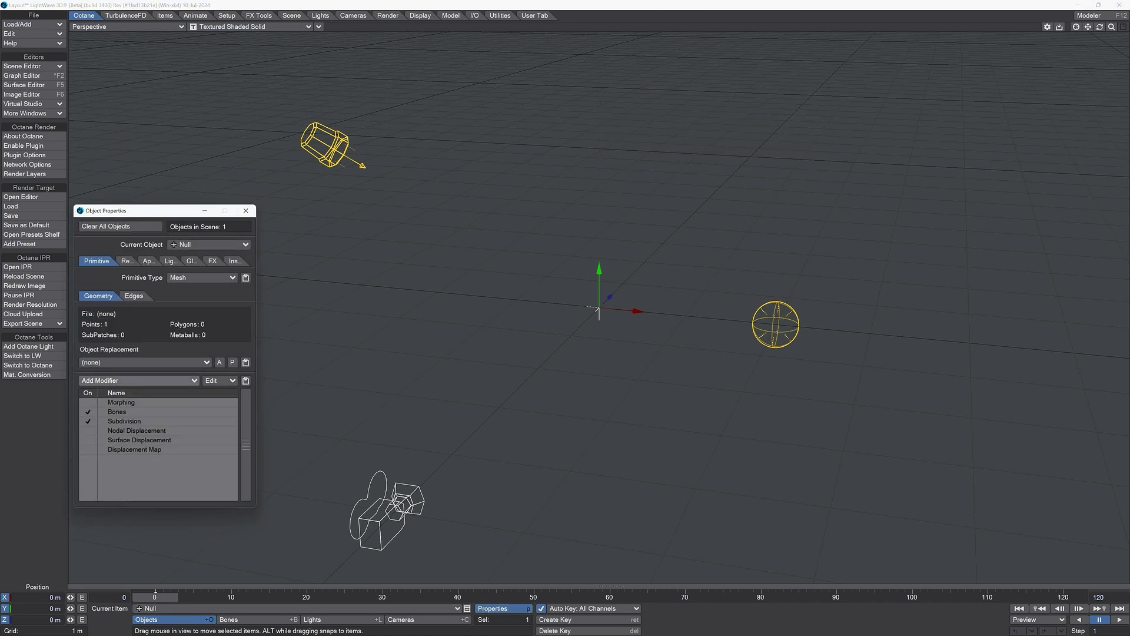
Attach a Procedural Geometry modifier to the null and open its node graph
left_click(138, 380)
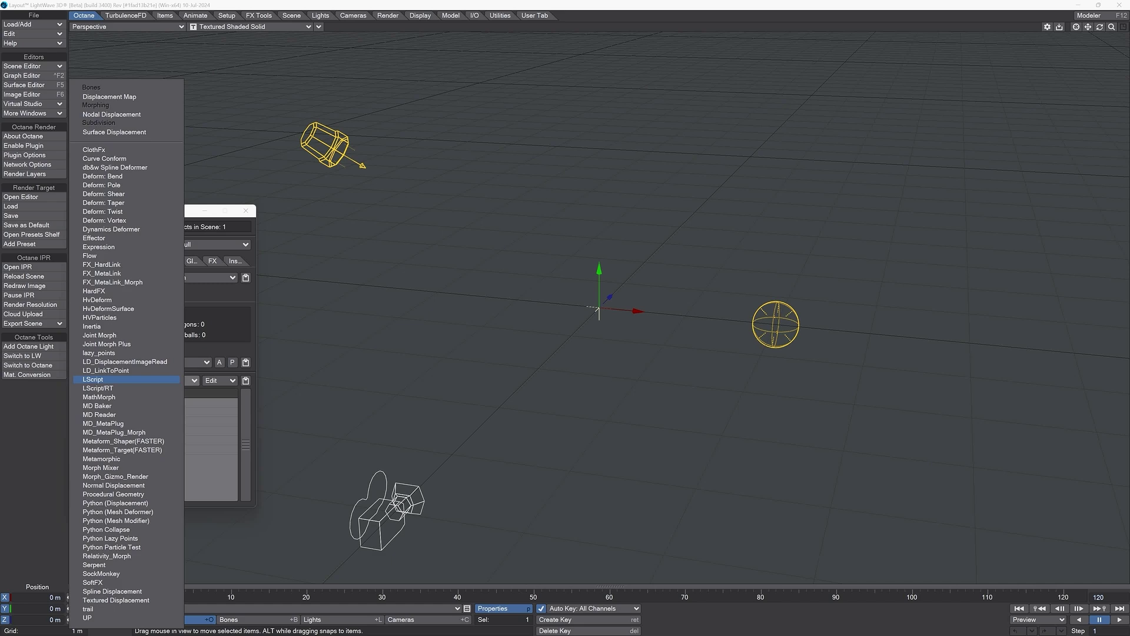
left_click(114, 493)
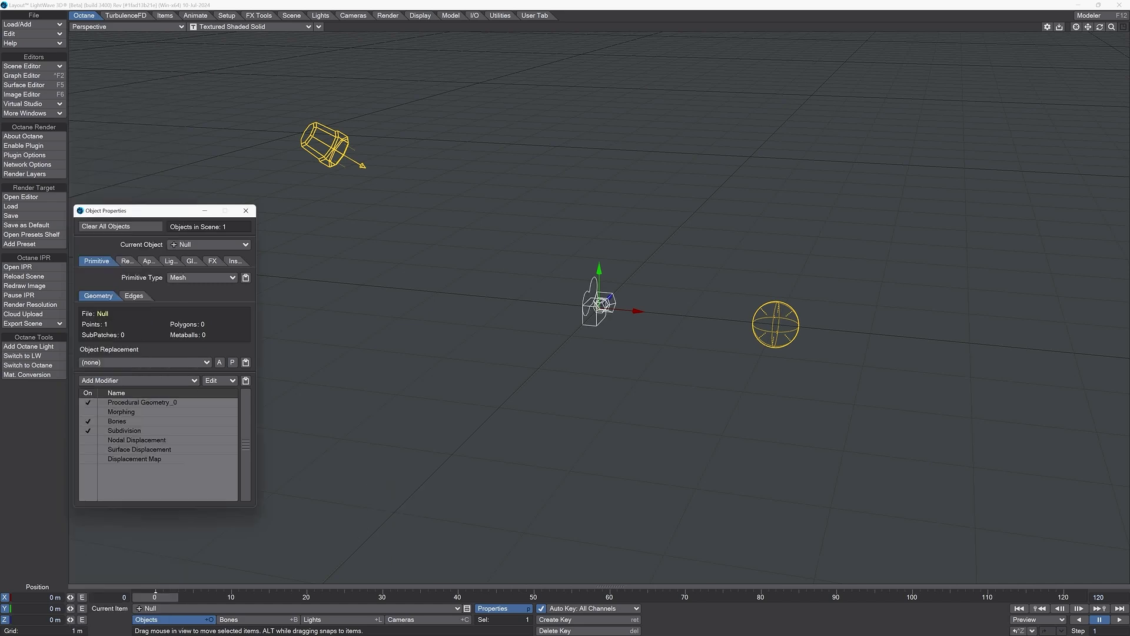
double_click(141, 402)
mouse_move(175, 167)
left_mouse_down()
mouse_move(431, 165)
mouse_move(351, 120)
left_mouse_up()
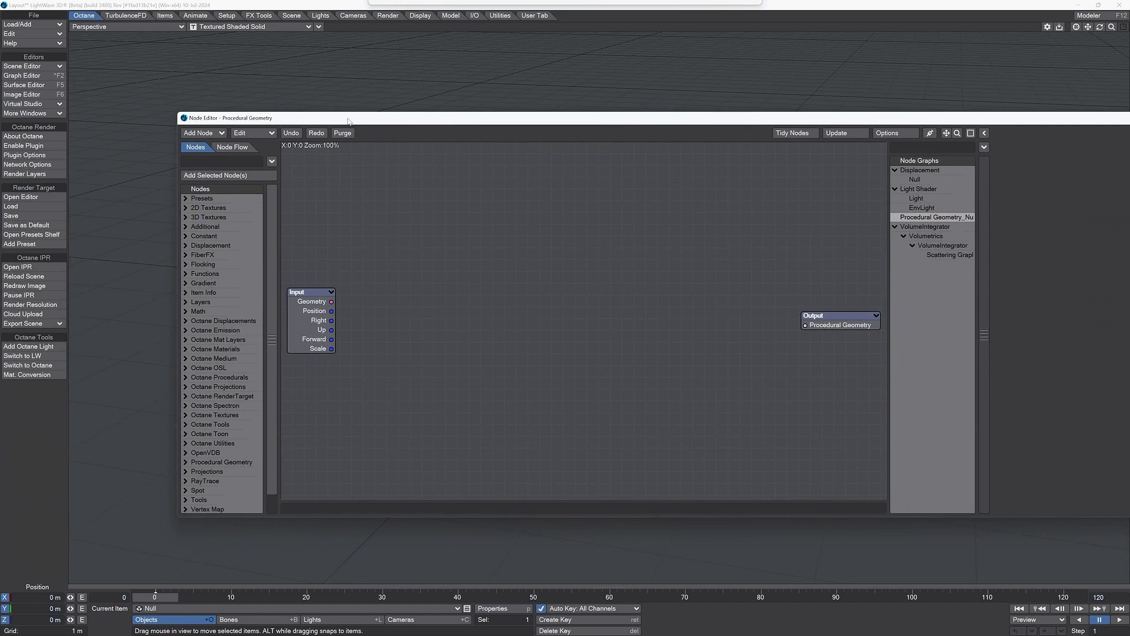
Load the built-in TENDRIL preset network and select the PointPaint brush node
left_click(186, 198)
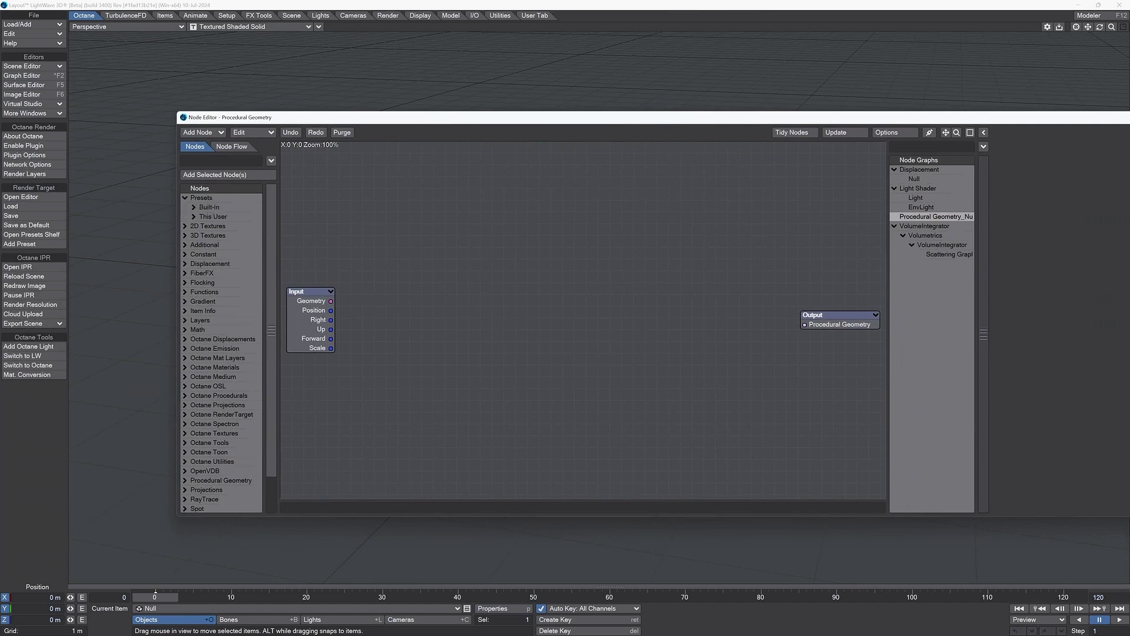
left_click(193, 207)
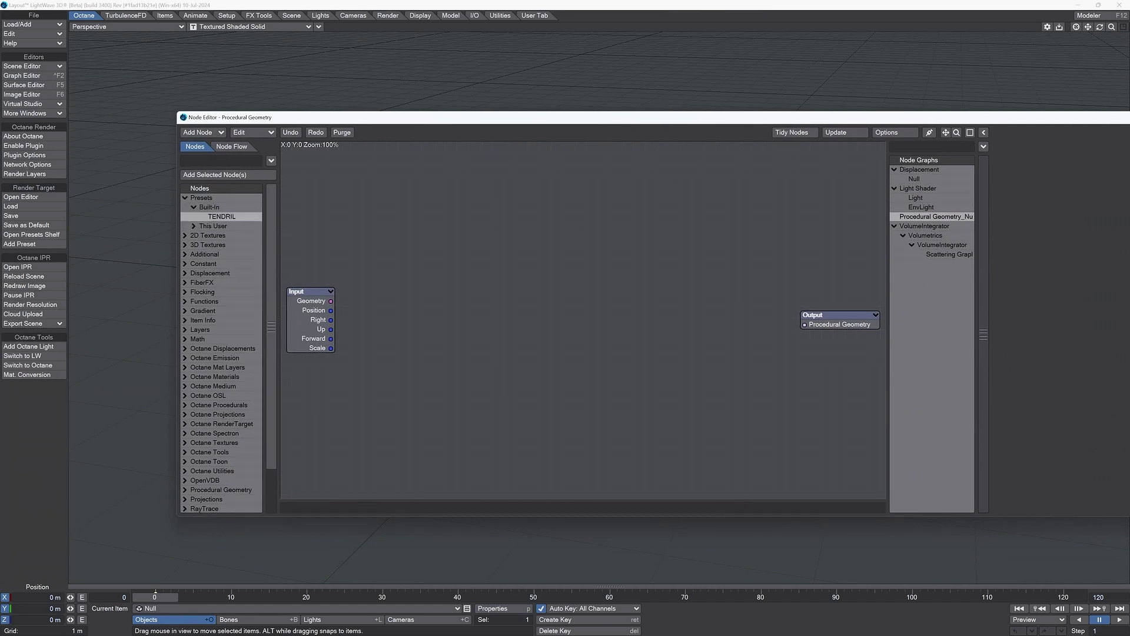
double_click(221, 217)
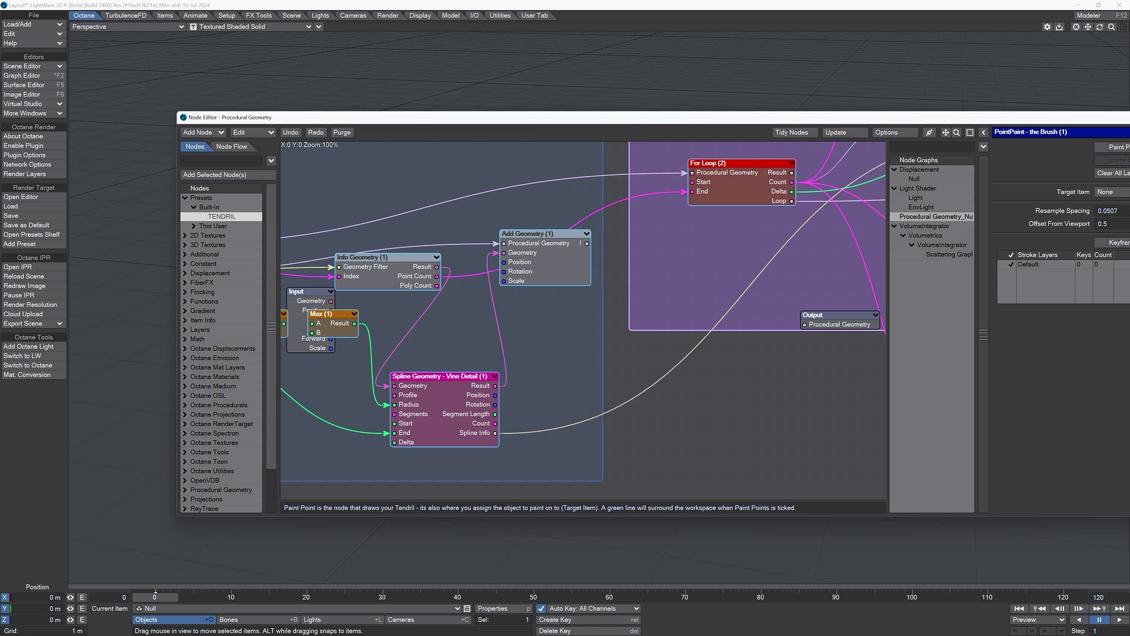
left_click_drag(956, 131, 918, 133)
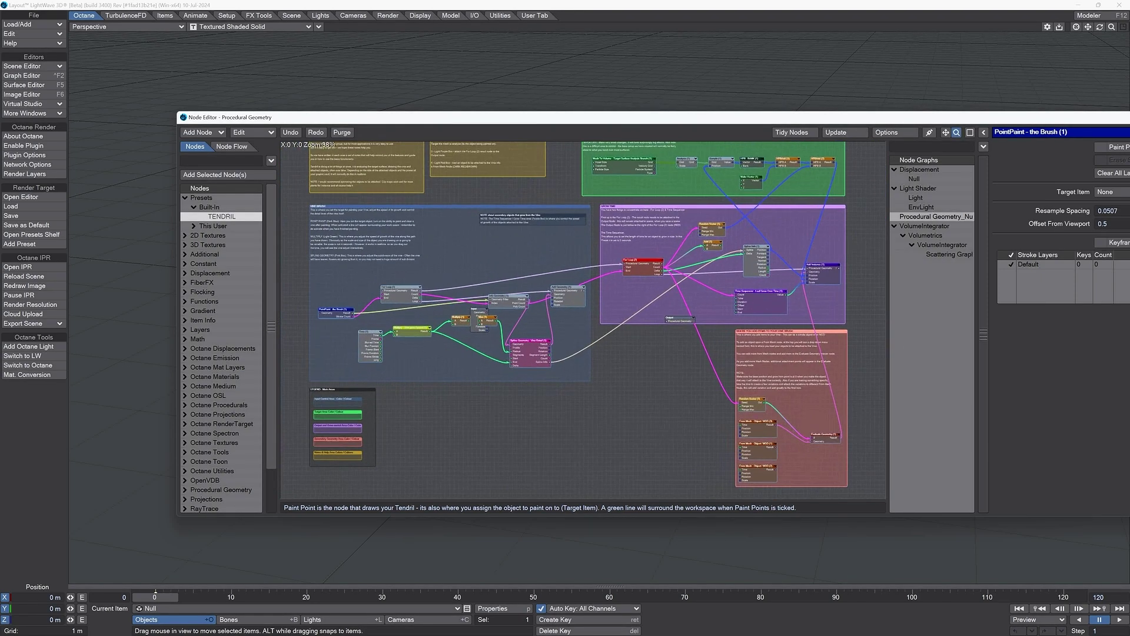
mouse_move(477, 331)
left_mouse_down()
mouse_move(413, 425)
mouse_move(293, 473)
left_mouse_up()
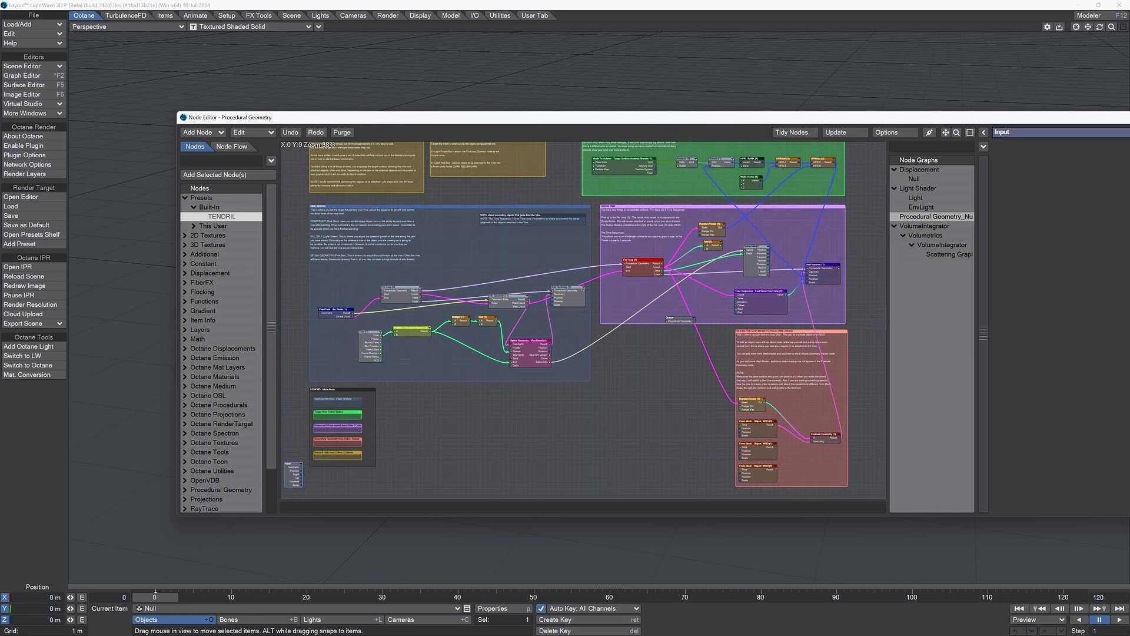
left_click(331, 312)
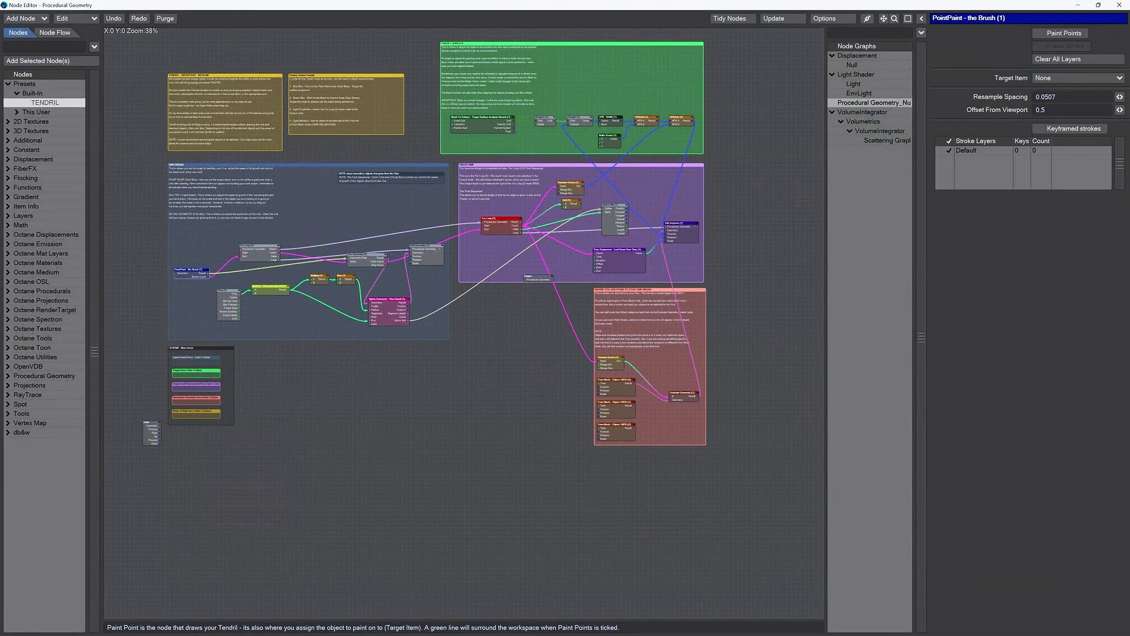
scroll(346, 235, "up", 1)
scroll(345, 235, "up", 1)
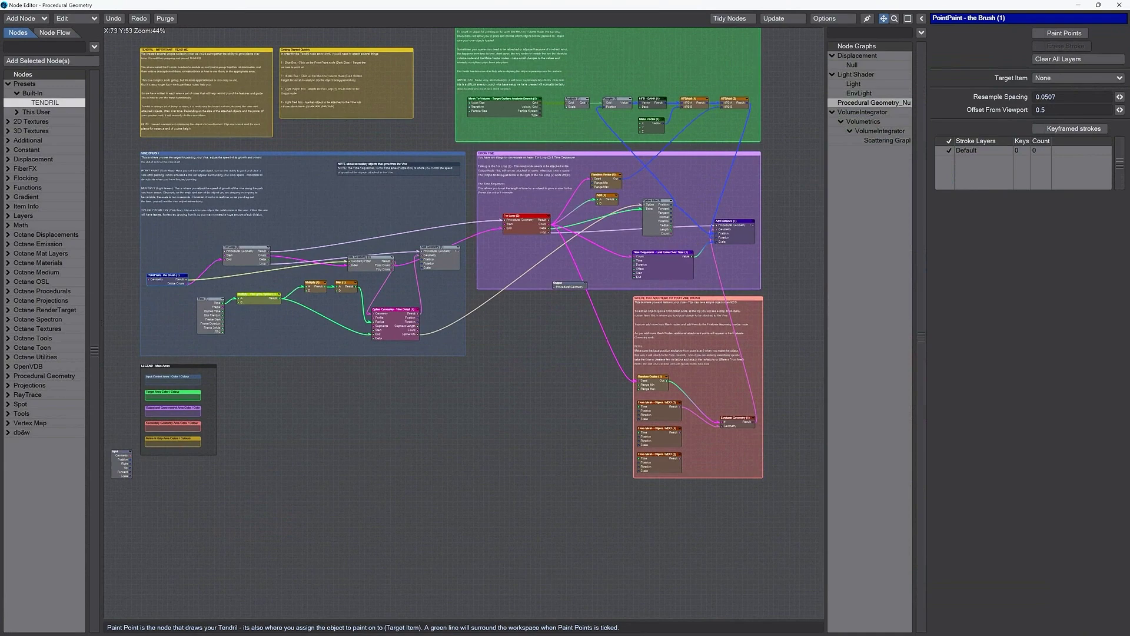
Inspect the vine grow-speed Multiply, vine-detail Spline Geometry and PointPaint brush nodes
left_click_drag(884, 18, 890, 76)
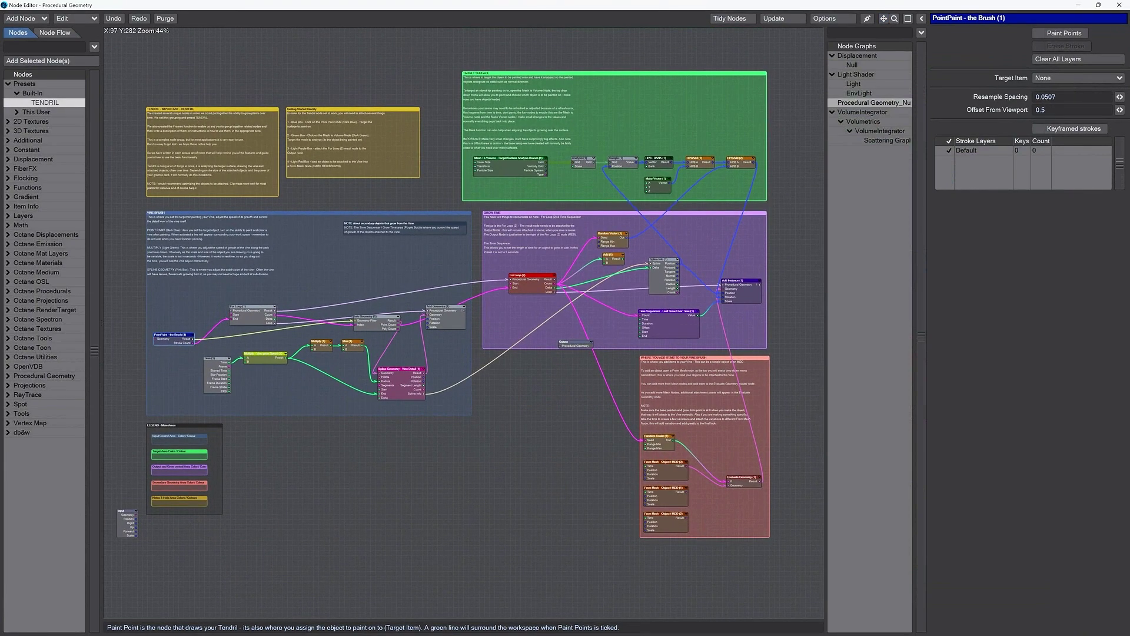
left_click_drag(895, 17, 901, 35)
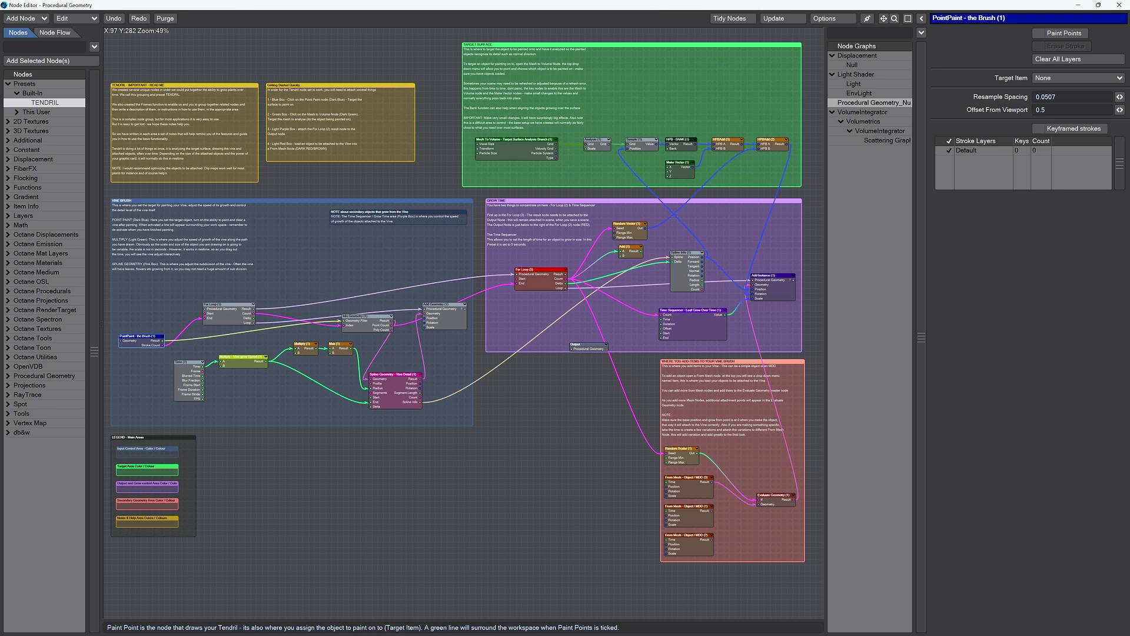
left_click_drag(142, 338, 135, 327)
left_click_drag(239, 358, 235, 353)
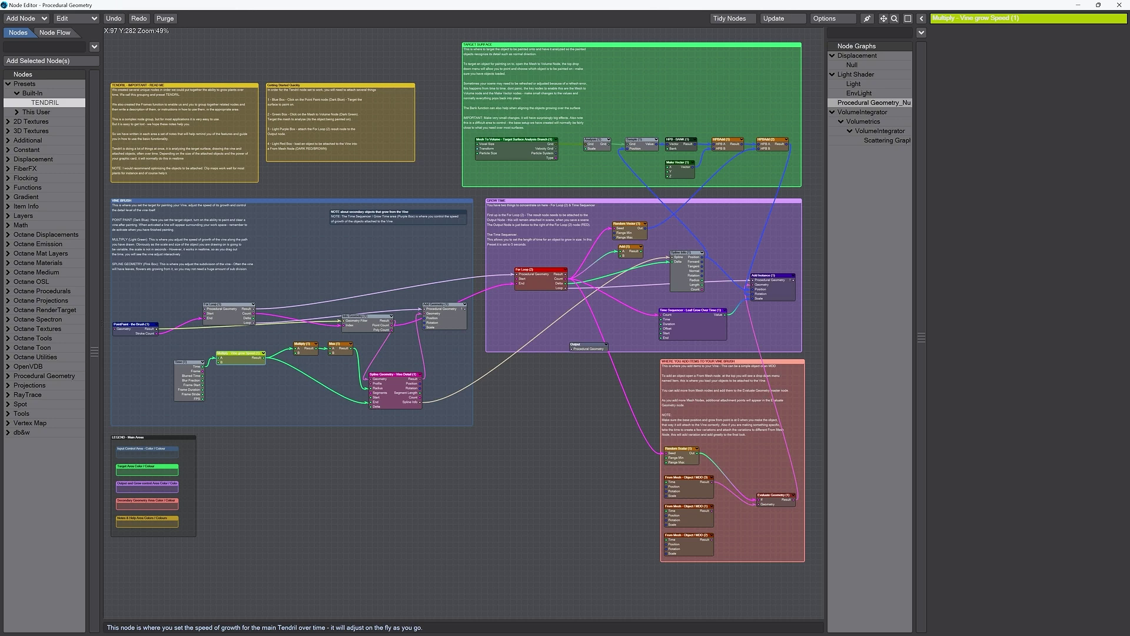
left_click_drag(394, 375, 396, 371)
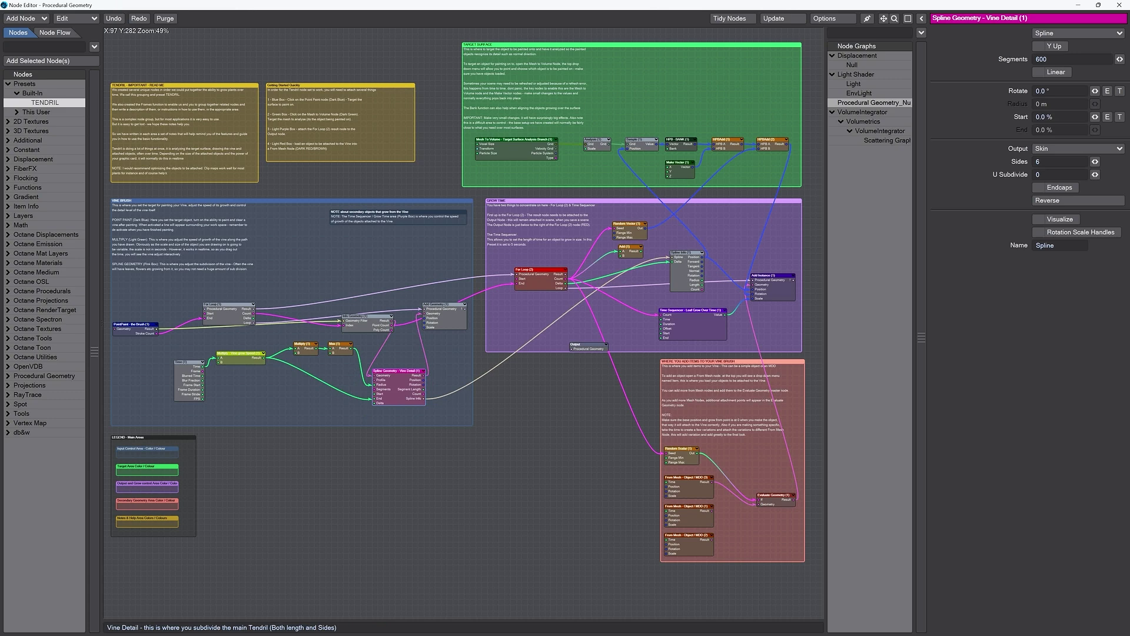
left_click_drag(133, 324, 134, 319)
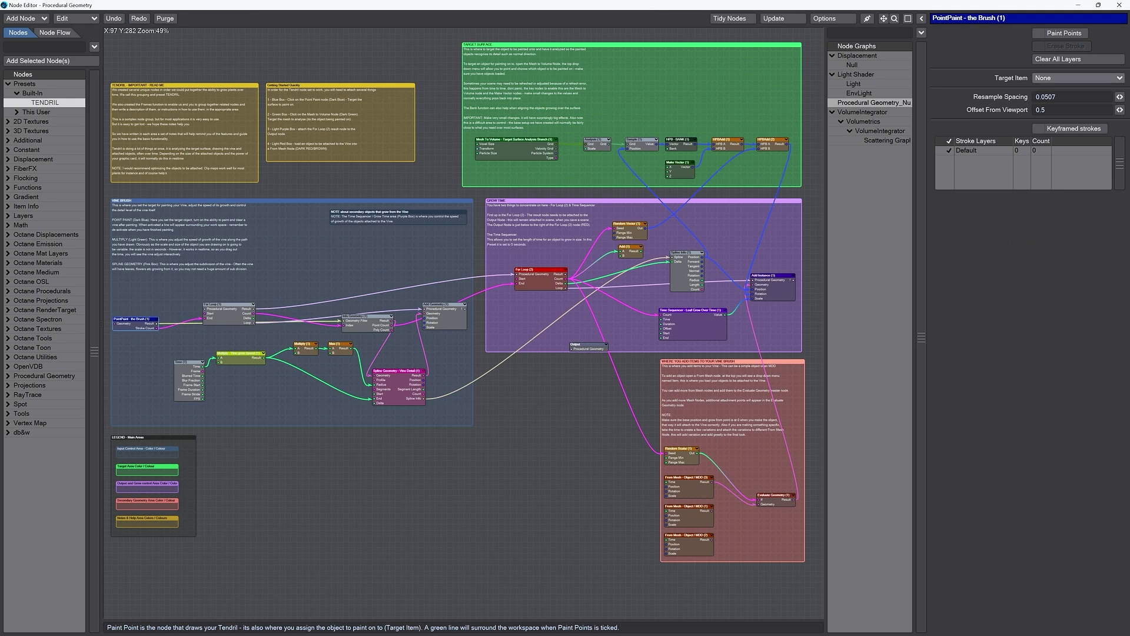
Check the PointPaint target item choices, leaving it at None
left_click(1052, 78)
left_click(1050, 77)
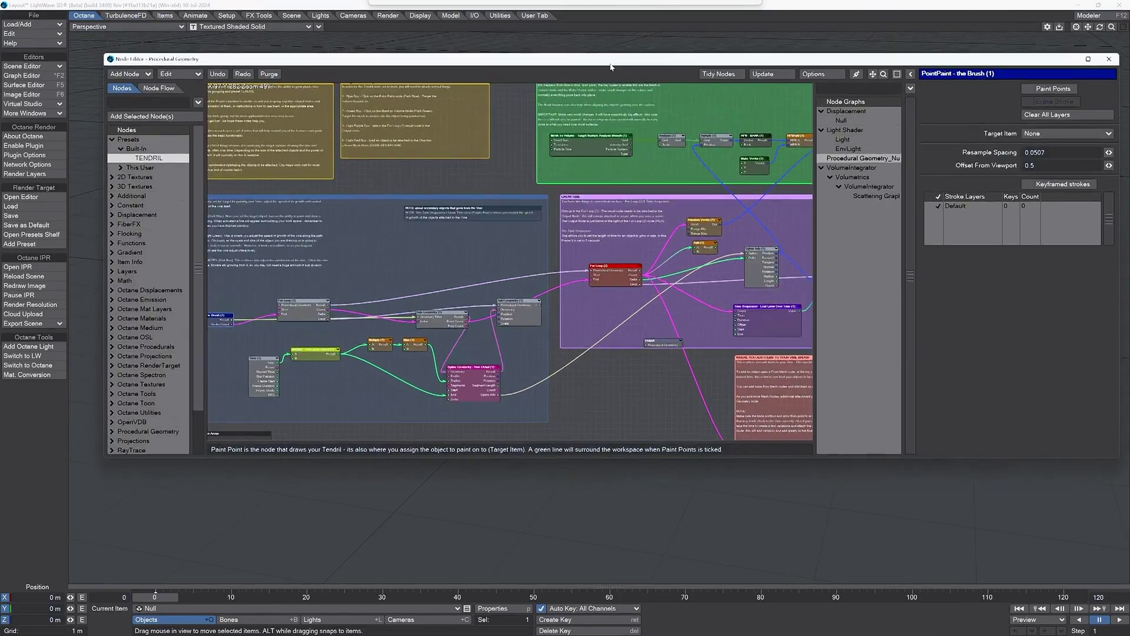
Load the Ball object file into the scene
left_click_drag(494, 53, 443, 196)
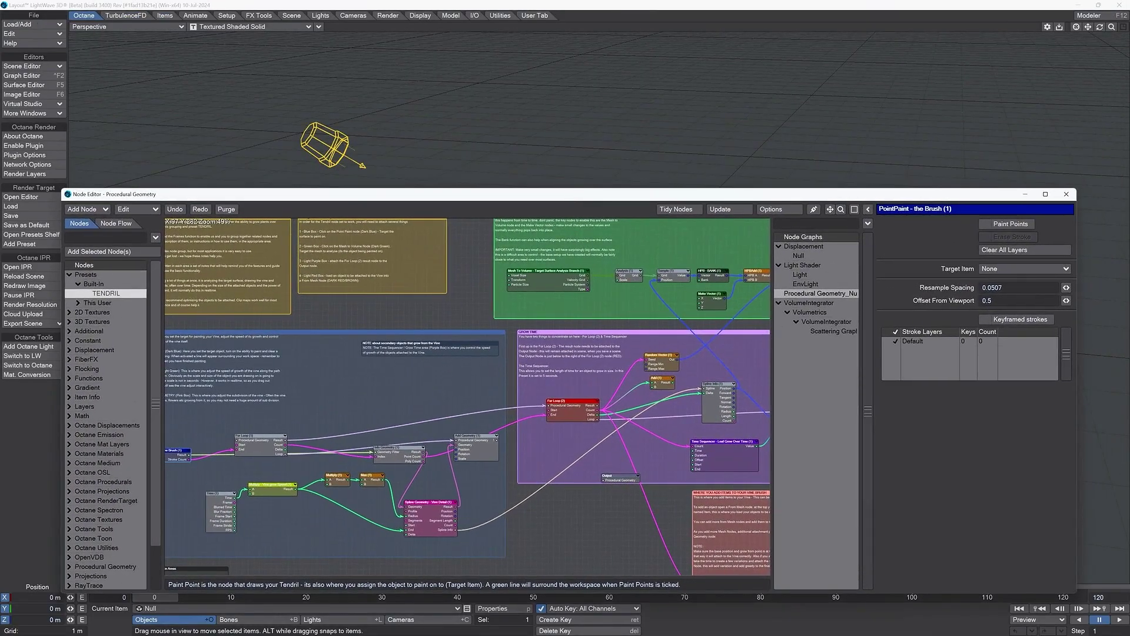
left_click(33, 15)
mouse_move(147, 31)
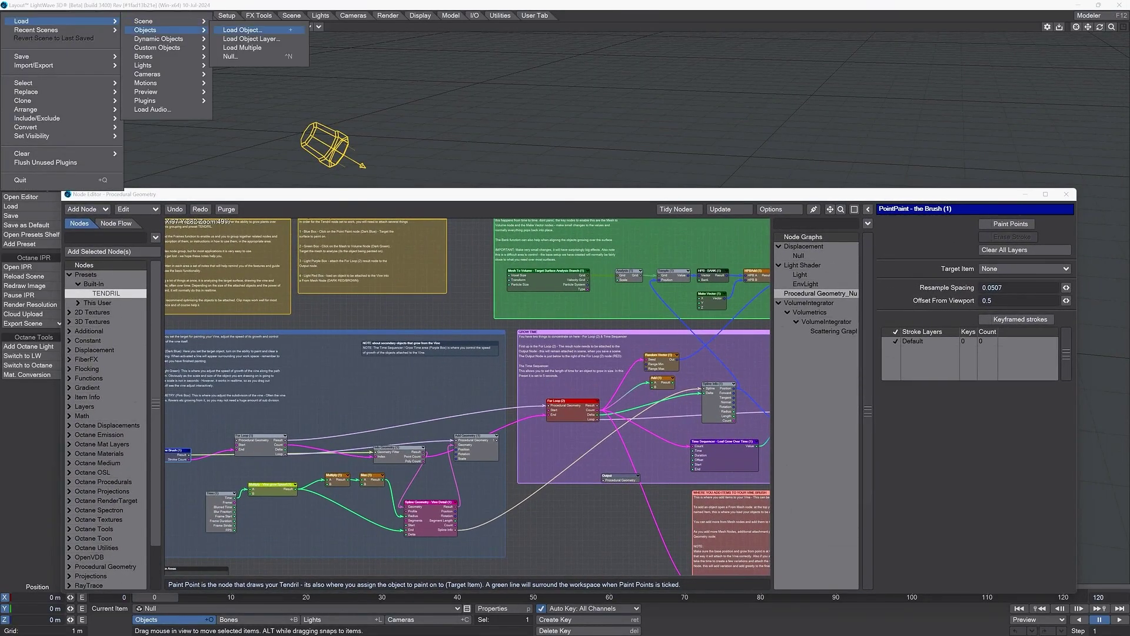
left_click(290, 30)
double_click(177, 93)
double_click(177, 93)
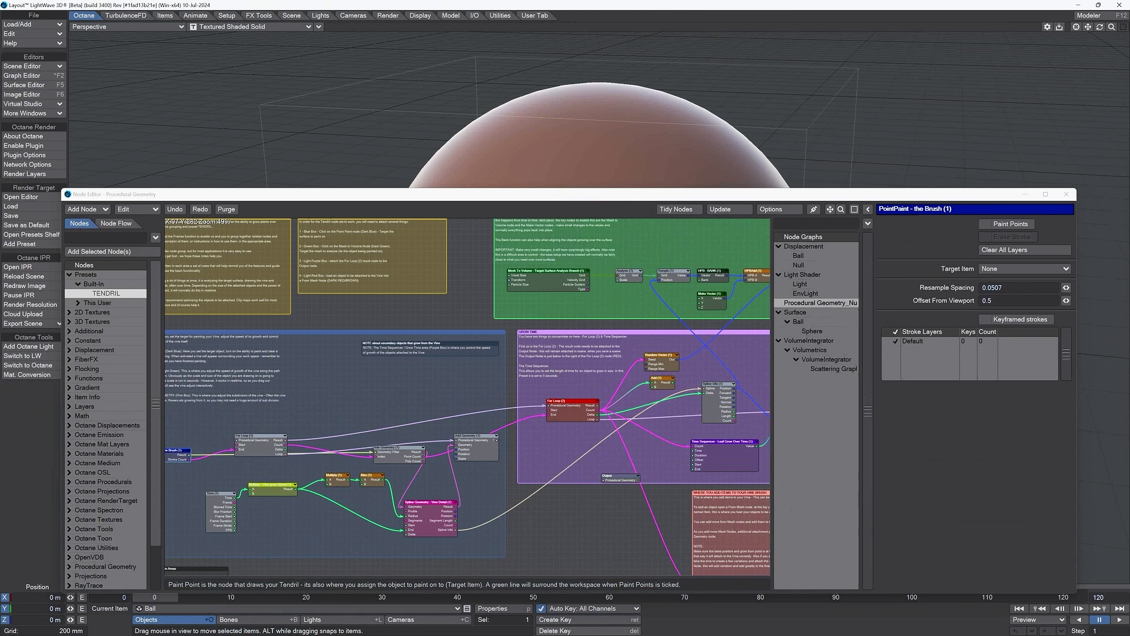
Set the PointPaint brush's target item to Ball
left_click(994, 269)
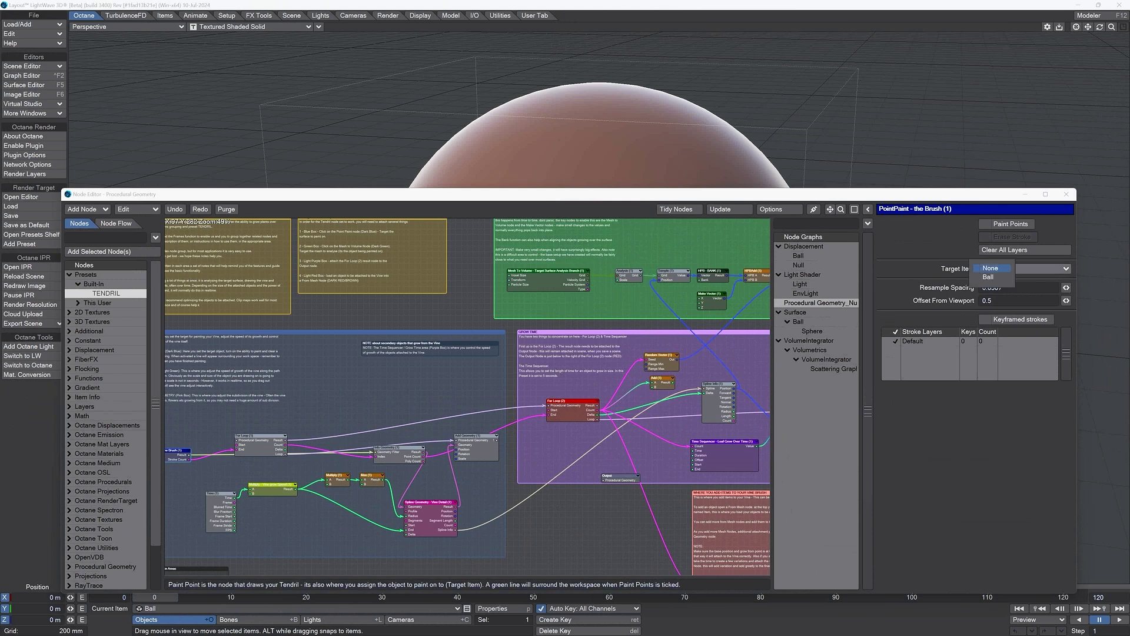
left_click(989, 276)
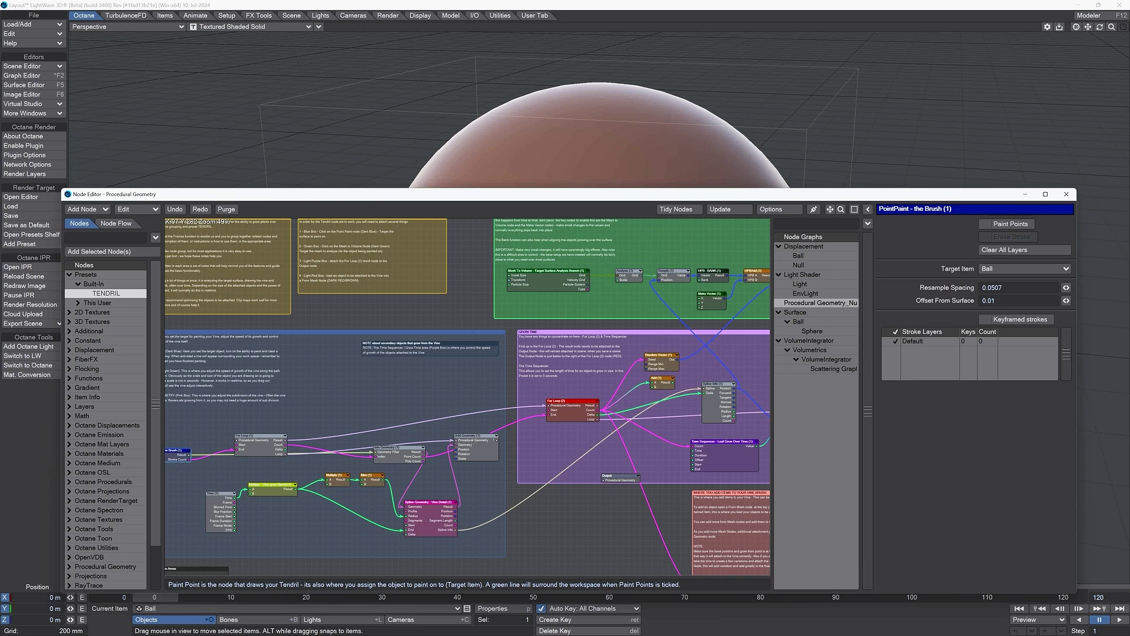
left_click(274, 484)
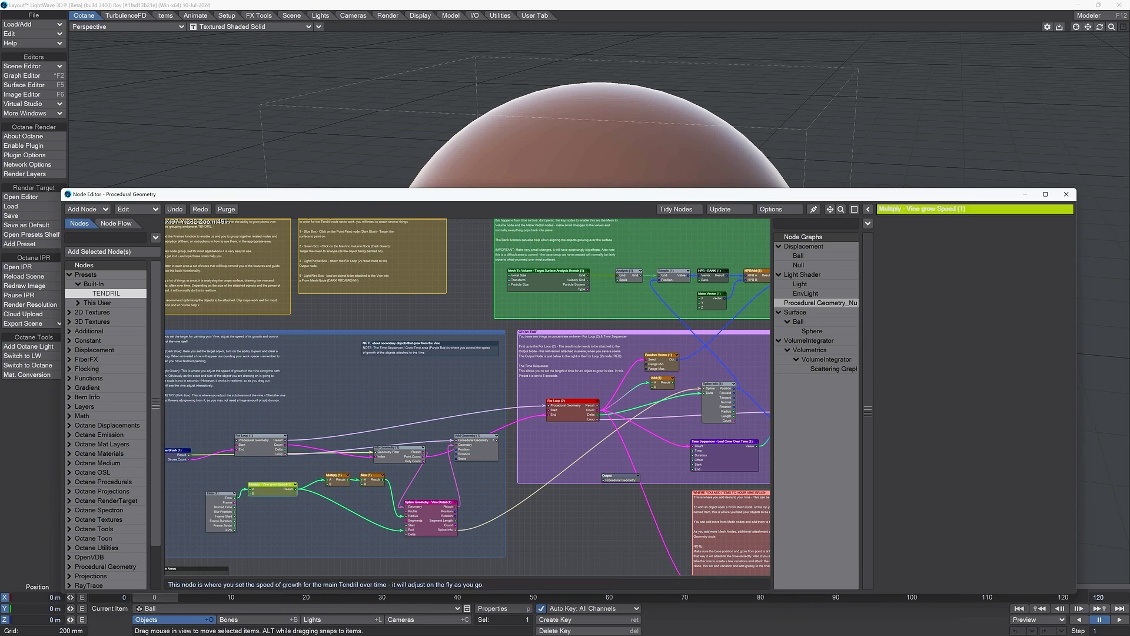
double_click(274, 485)
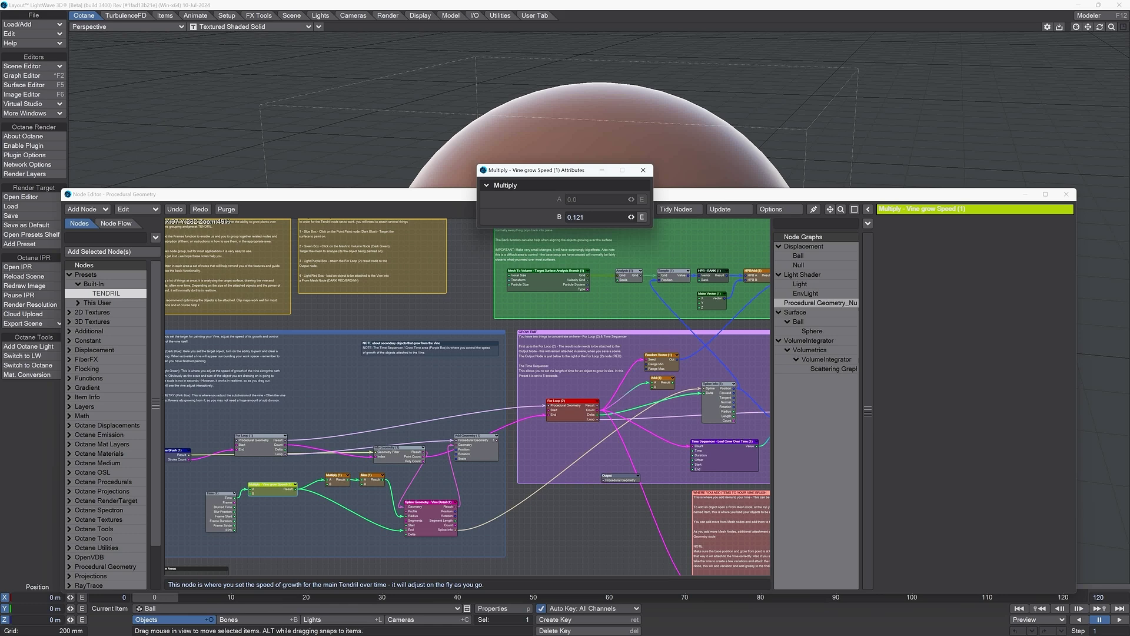
left_click(643, 170)
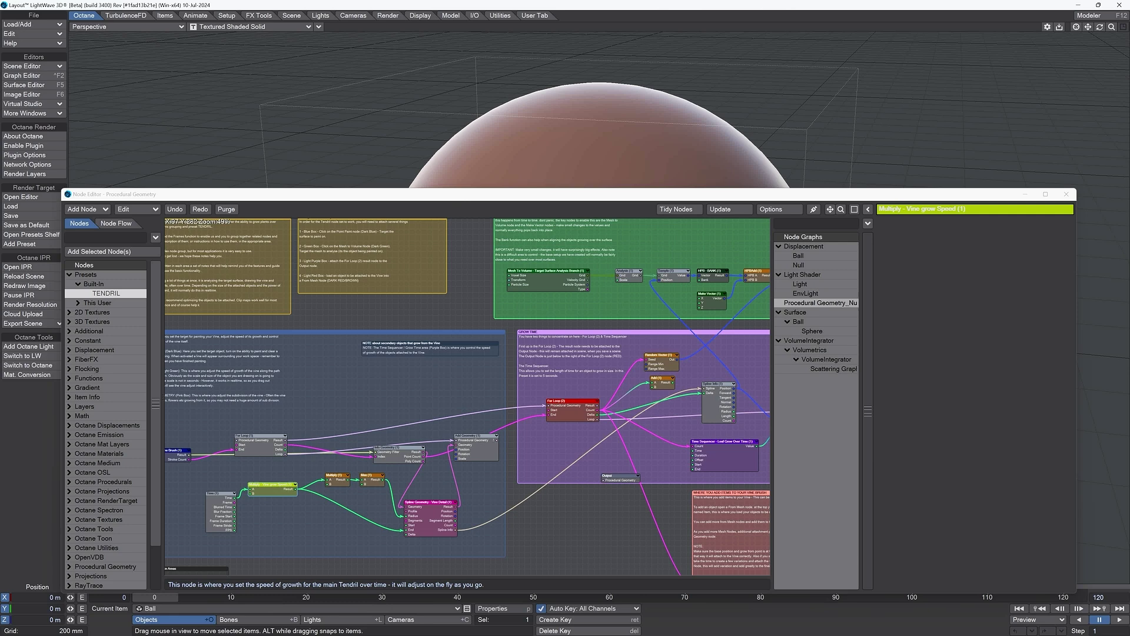
Nudge the vine-detail Spline Geometry and PointPaint brush nodes slightly right
left_click(428, 502)
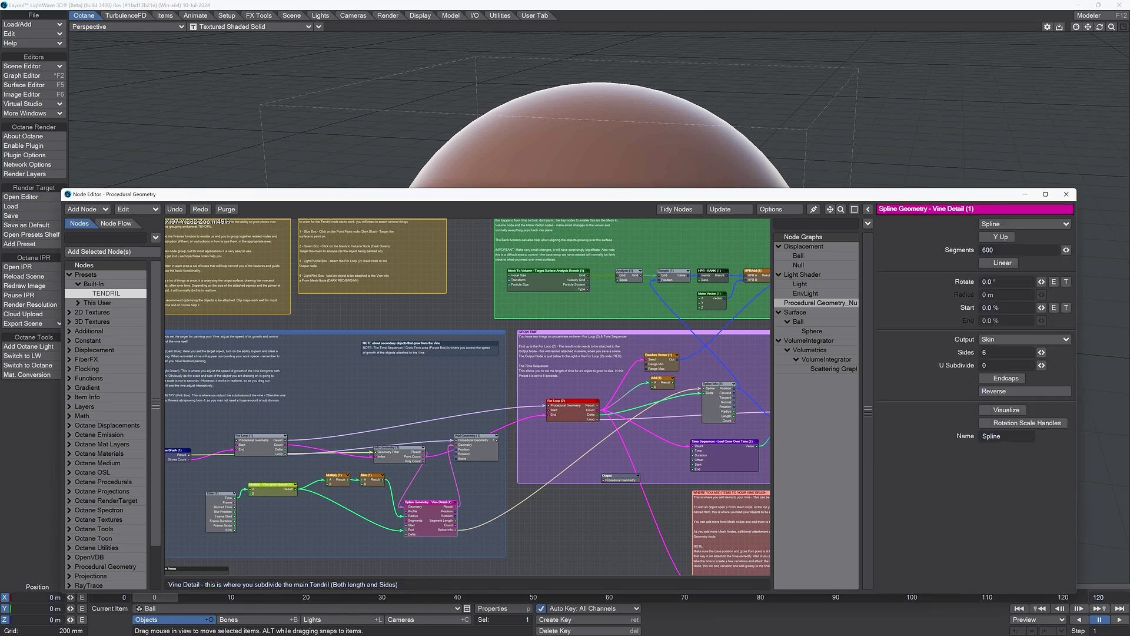
left_click_drag(424, 501, 430, 503)
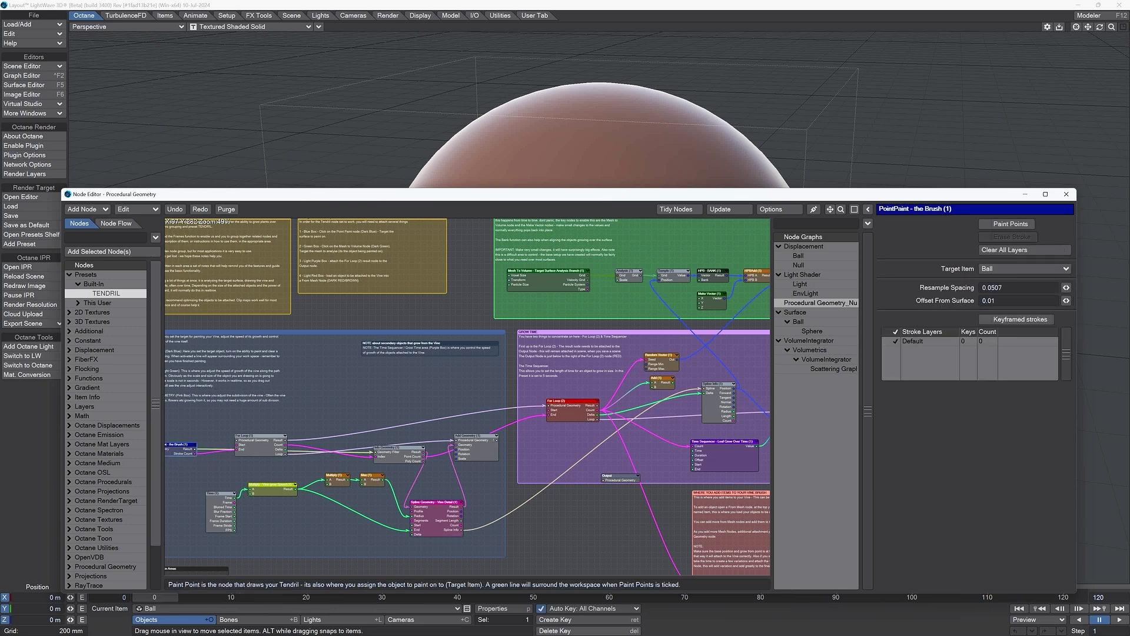
left_click_drag(181, 445, 212, 441)
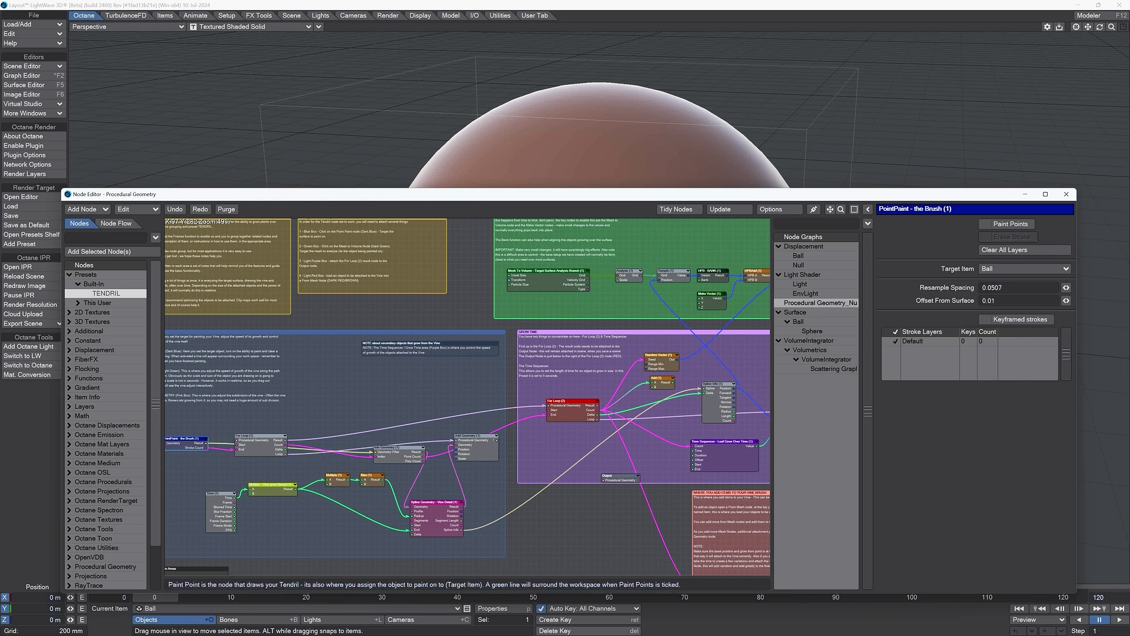
Set the Target Surface group's Mesh To Volume target mesh to Ball, then select the HPB - BANK node
mouse_move(830, 209)
left_mouse_down()
mouse_move(818, 193)
mouse_move(830, 212)
mouse_move(843, 209)
left_mouse_up()
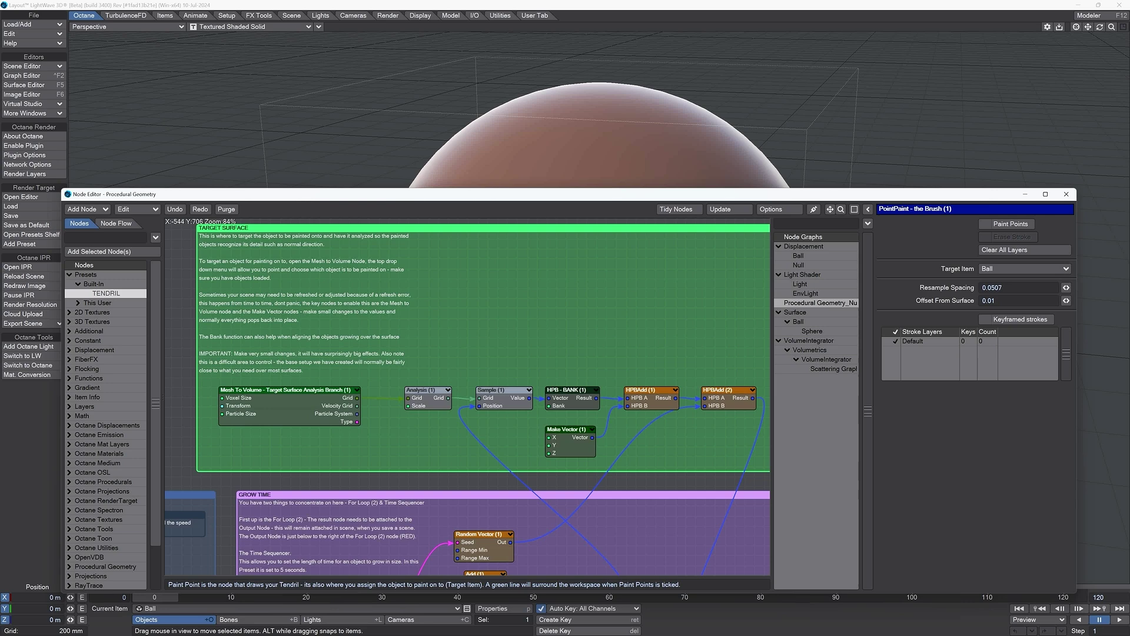
left_click(283, 390)
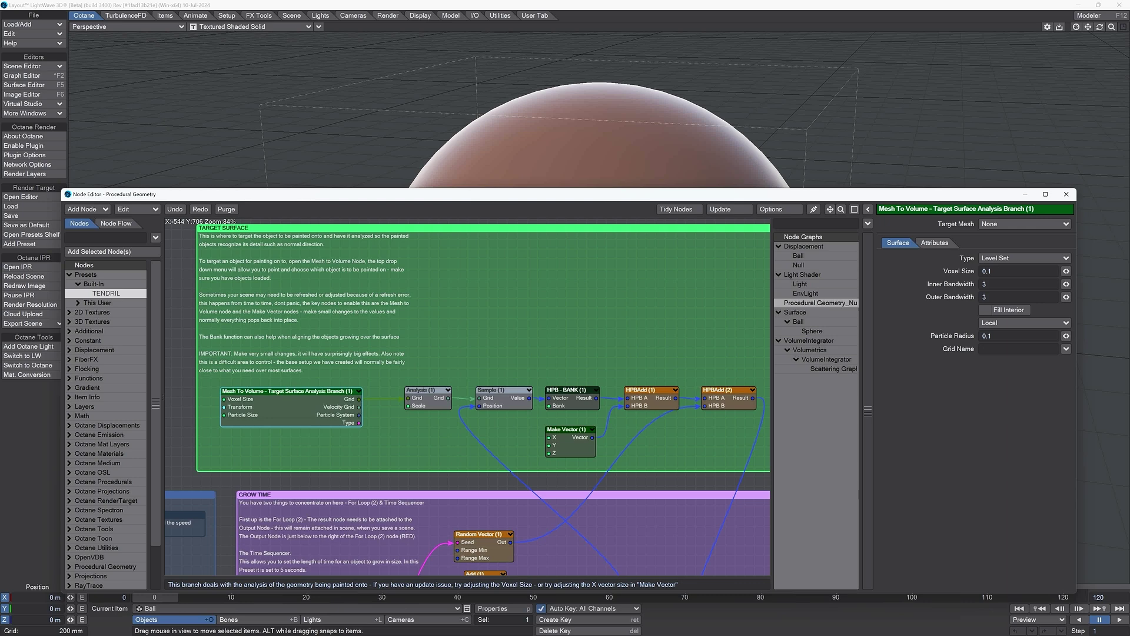
left_click_drag(292, 391, 292, 401)
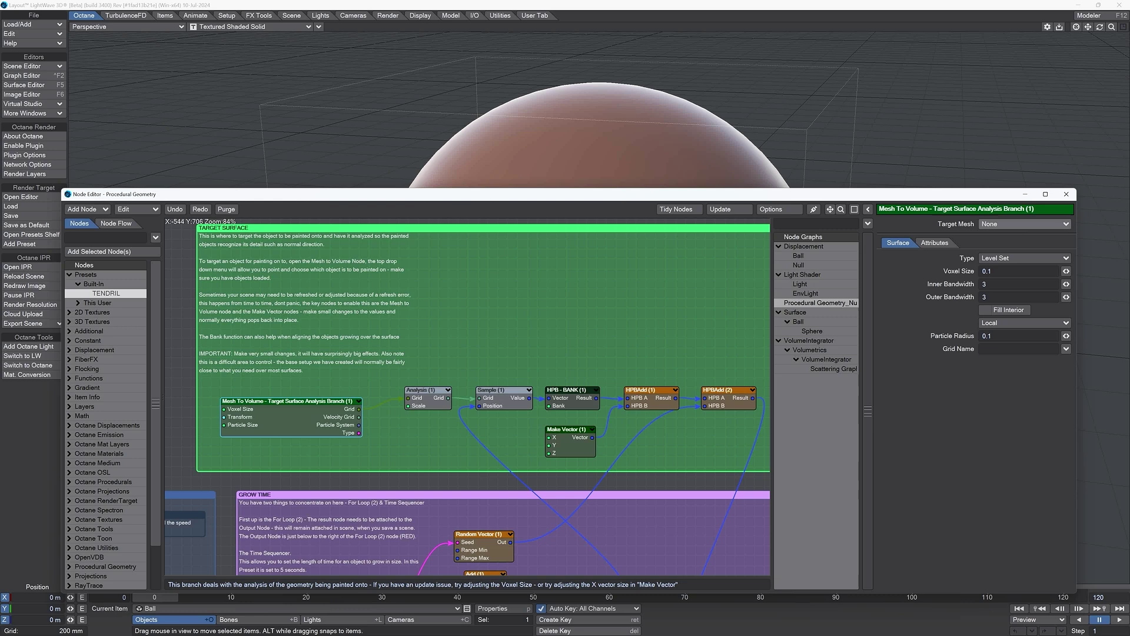
left_click(1024, 223)
left_click(1011, 229)
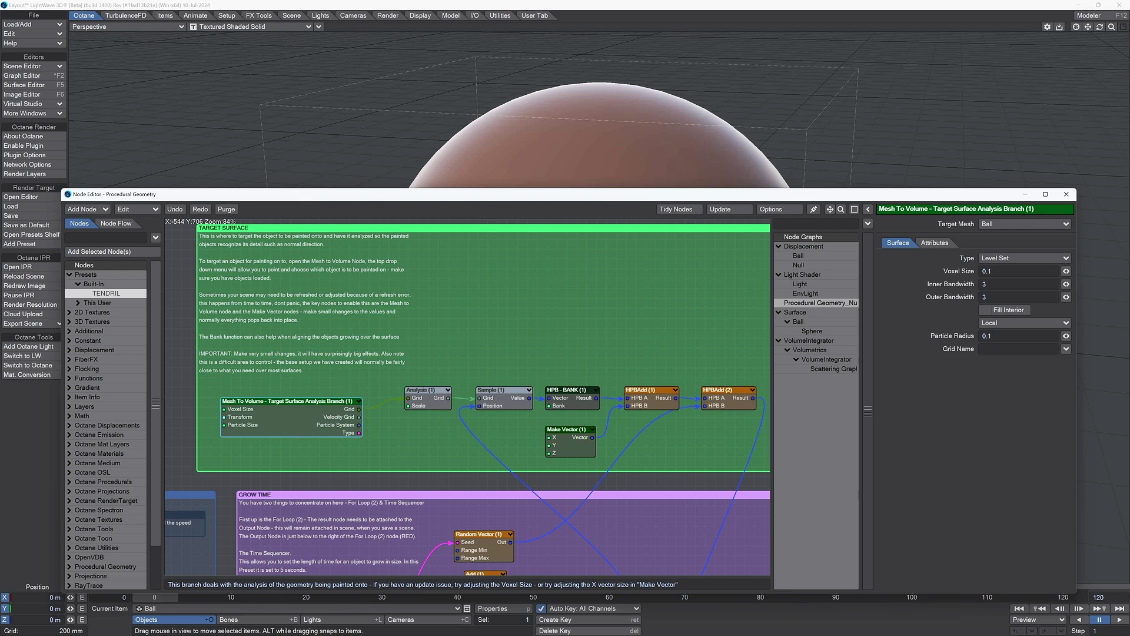
left_click(572, 390)
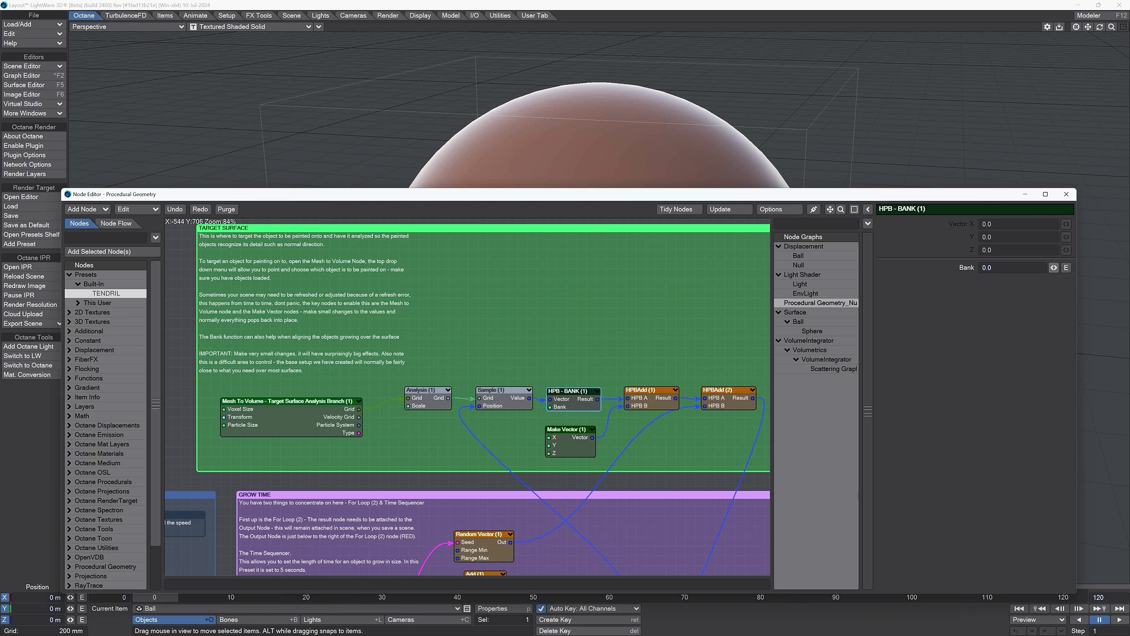
Reset the HPB Bank value to 0.0 and select the Make Vector node (1.5, 0, 1.5)
left_click_drag(1054, 267, 1057, 267)
double_click(993, 267)
type("0")
key("Return")
left_click(569, 430)
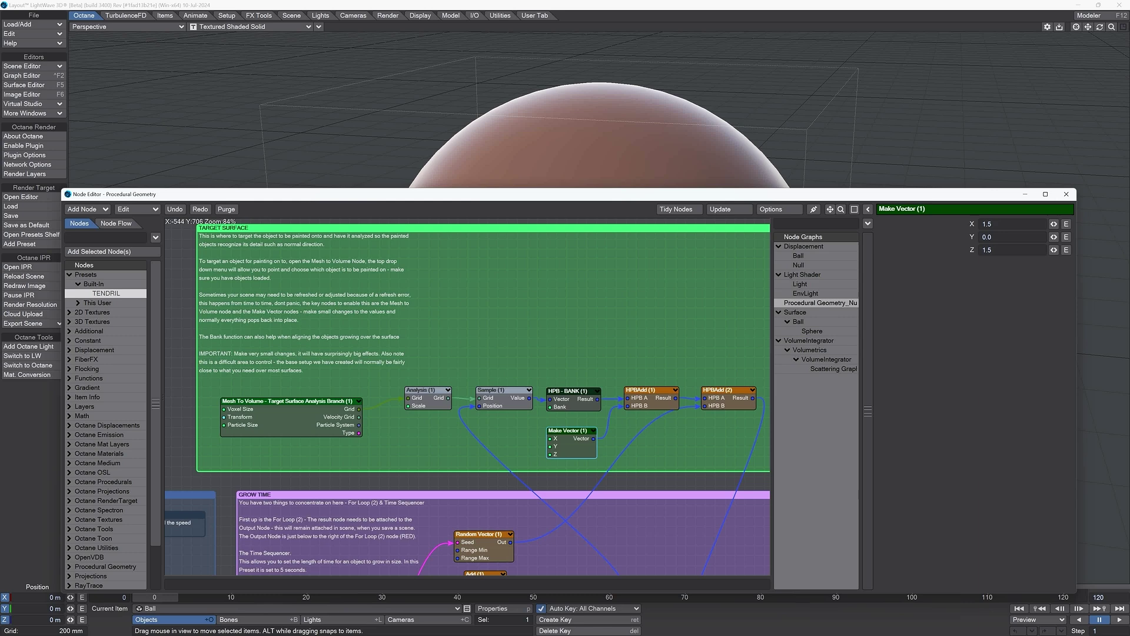
Wire the For Loop (2) Result into the Output node's Procedural Geometry input
left_click_drag(830, 210, 830, 159)
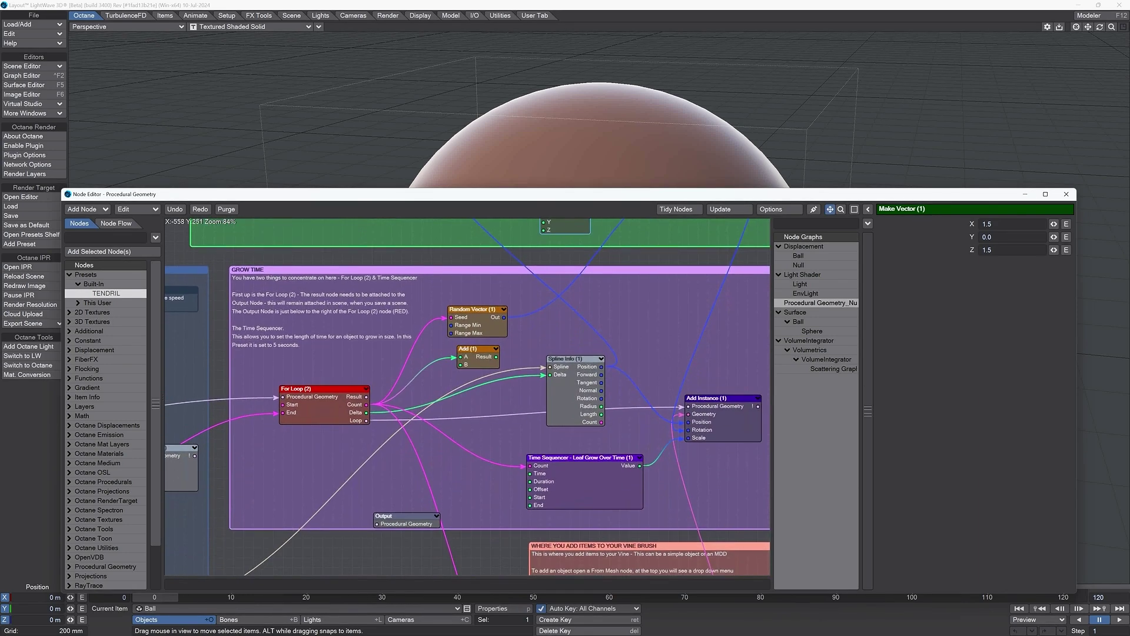
left_click_drag(830, 210, 817, 212)
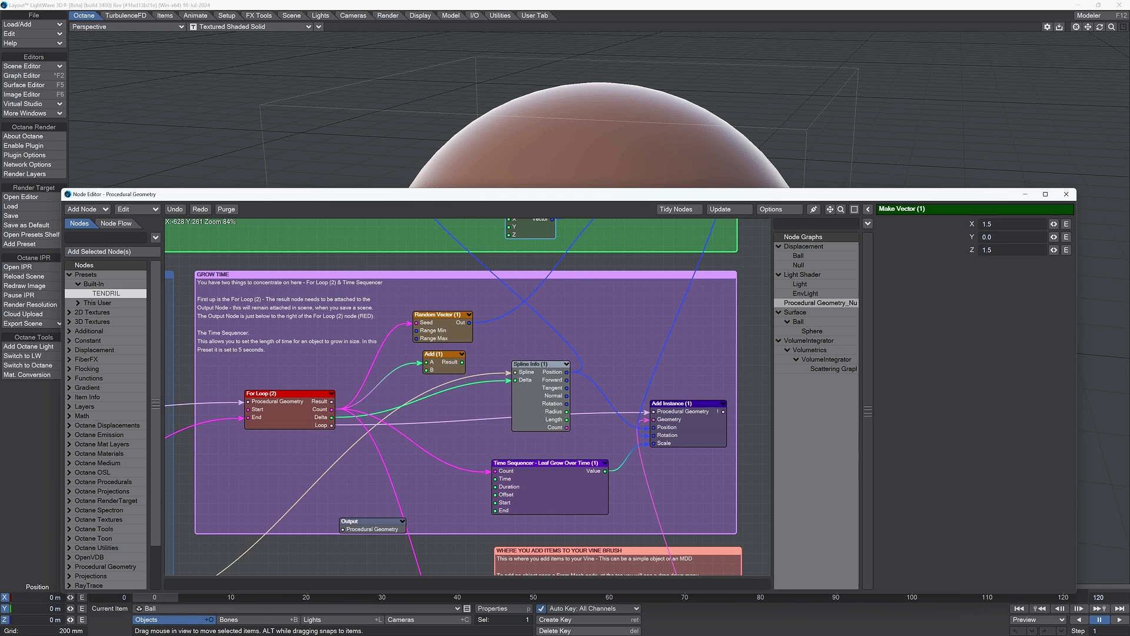
left_click_drag(273, 394, 268, 399)
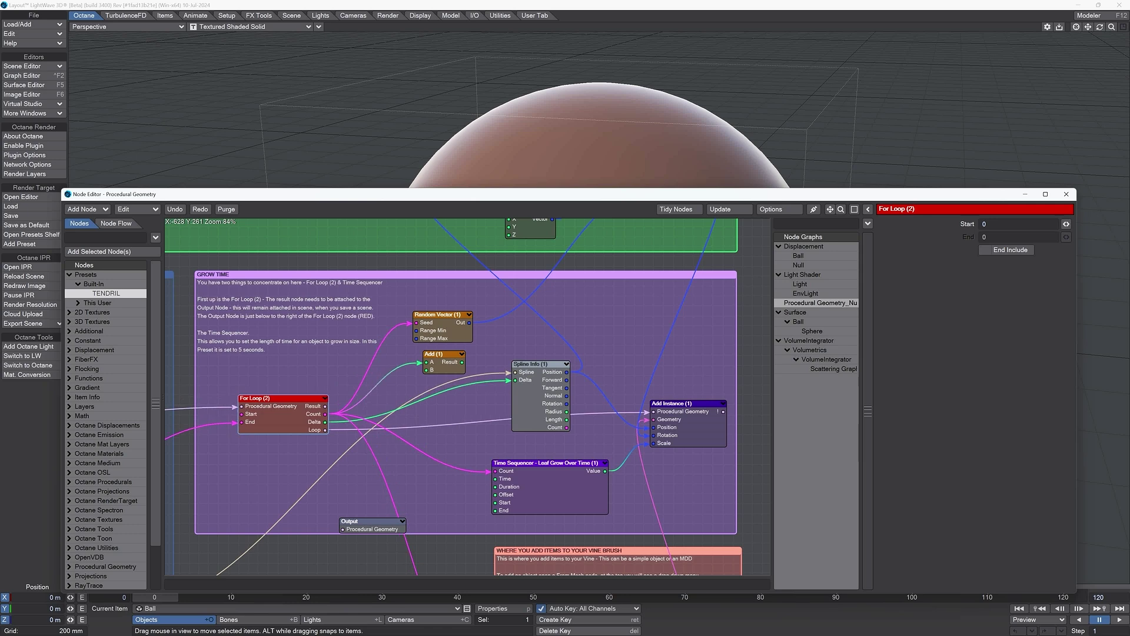
left_click_drag(353, 521, 361, 498)
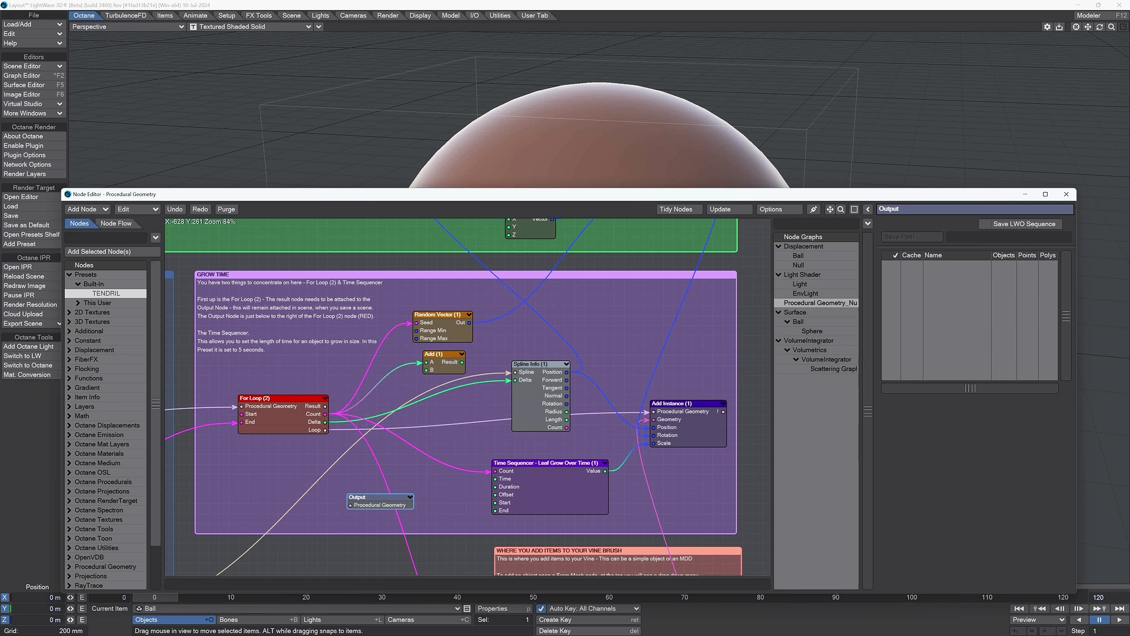
left_click_drag(326, 405, 351, 504)
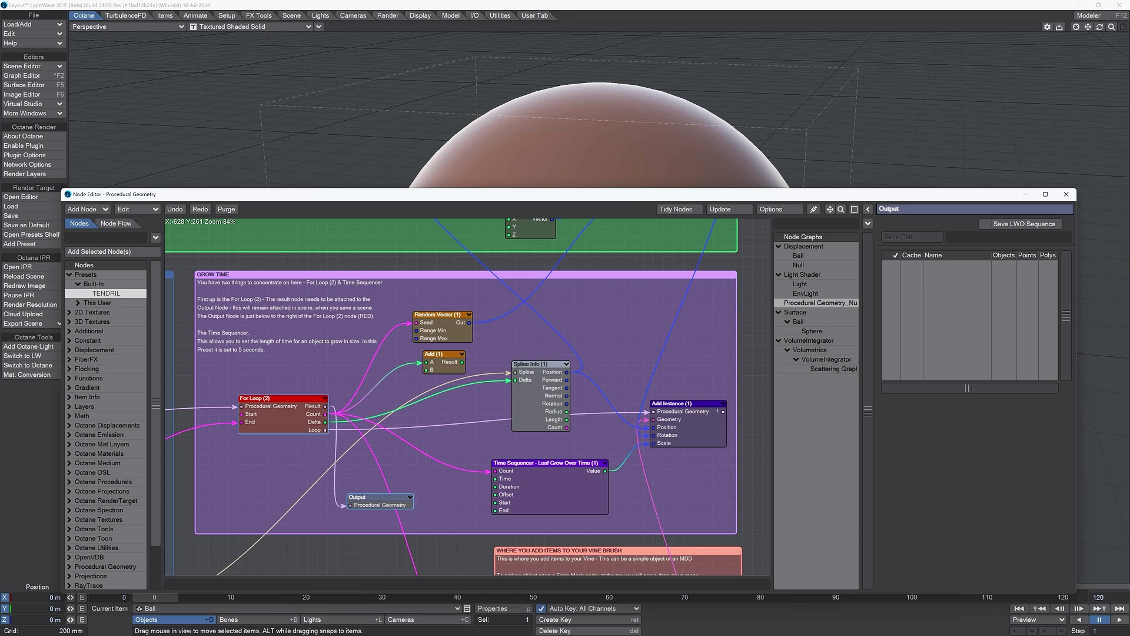
Select the Time Sequencer, make the node editor taller and shift the Where You Add Items group left
left_click_drag(548, 462, 551, 467)
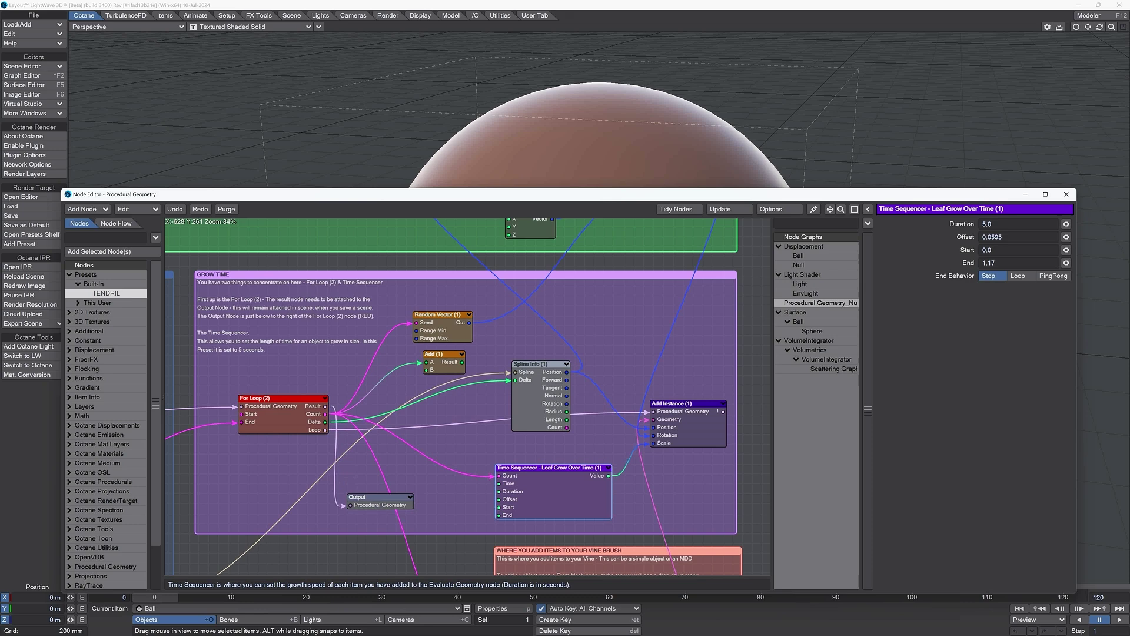
mouse_move(829, 194)
left_mouse_down()
mouse_move(829, 74)
mouse_move(774, 32)
left_mouse_up()
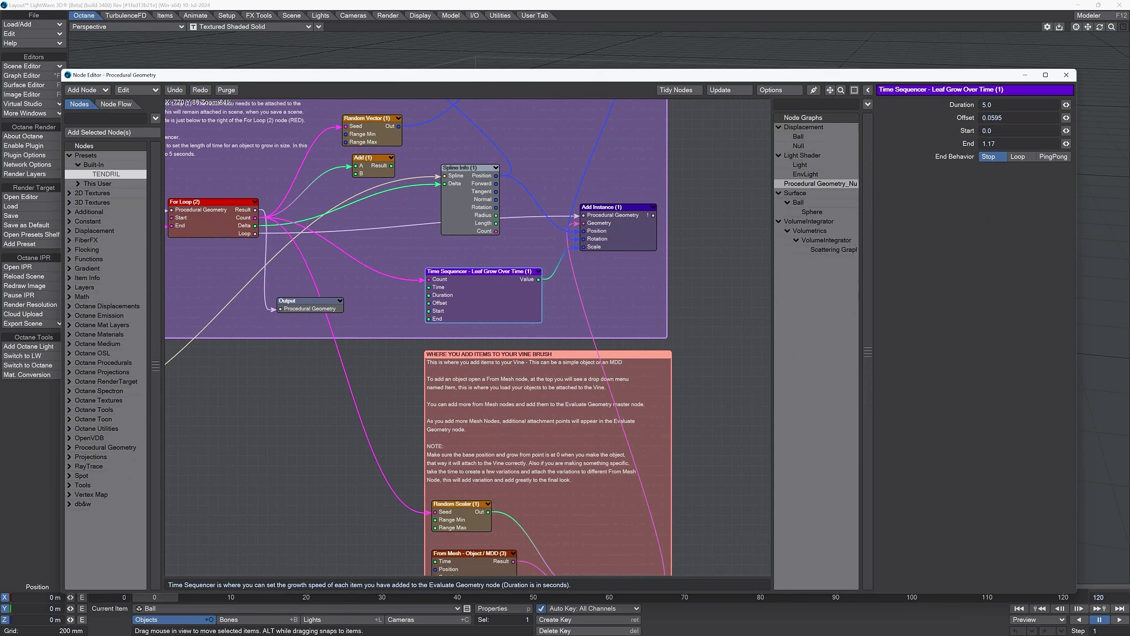
left_click_drag(530, 354, 521, 361)
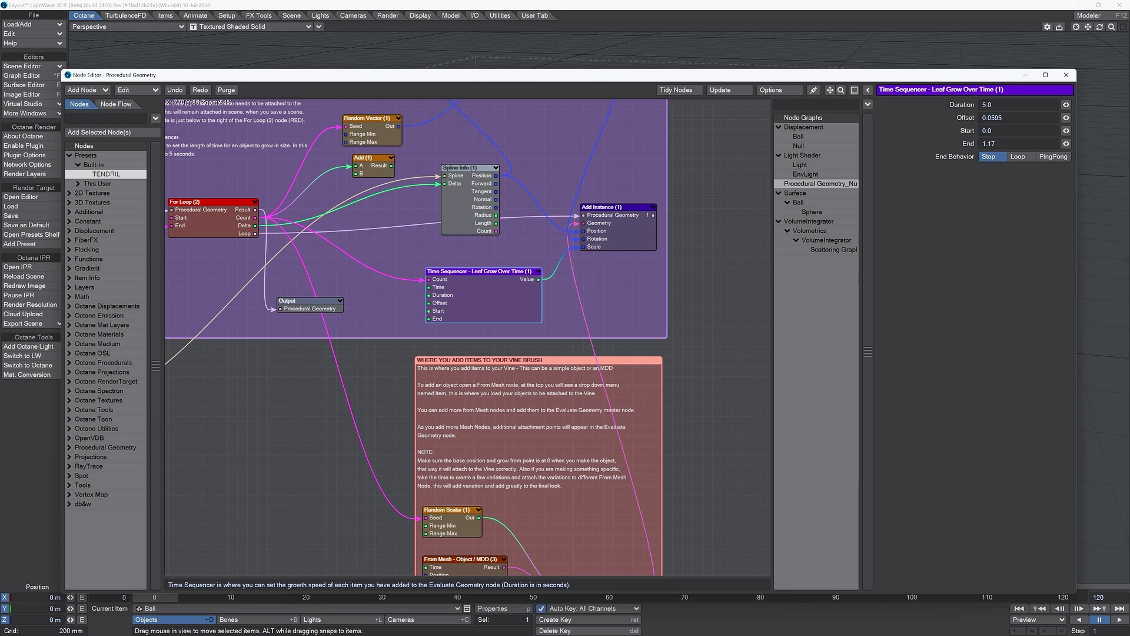
Try Time Sequencer Duration values 3.0 and 0.0, then restore it to 5.0
key("BackSpace")
key("BackSpace")
key("BackSpace")
type("3.0")
key("Tab")
key("shift+Tab")
type("0.0")
key("Tab")
key("shift+Tab")
type("5.0")
key("Tab")
Move the Grow Time group right, nudge the Time Sequencer, and pan to the Where You Add Items group
left_click_drag(477, 272, 467, 261)
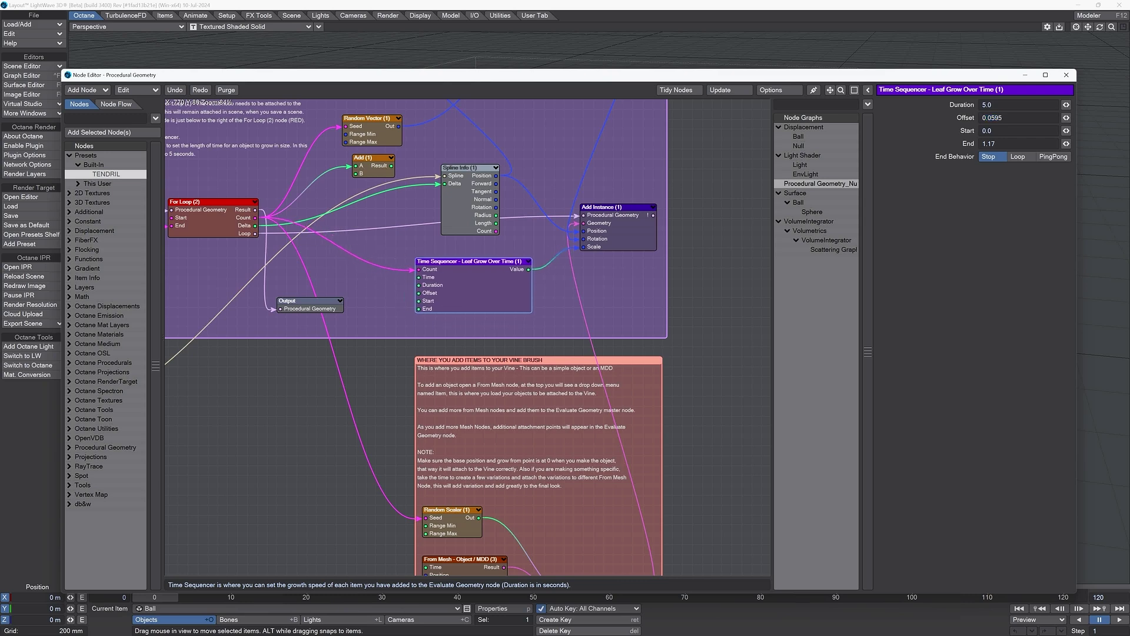
left_click_drag(830, 90, 835, 128)
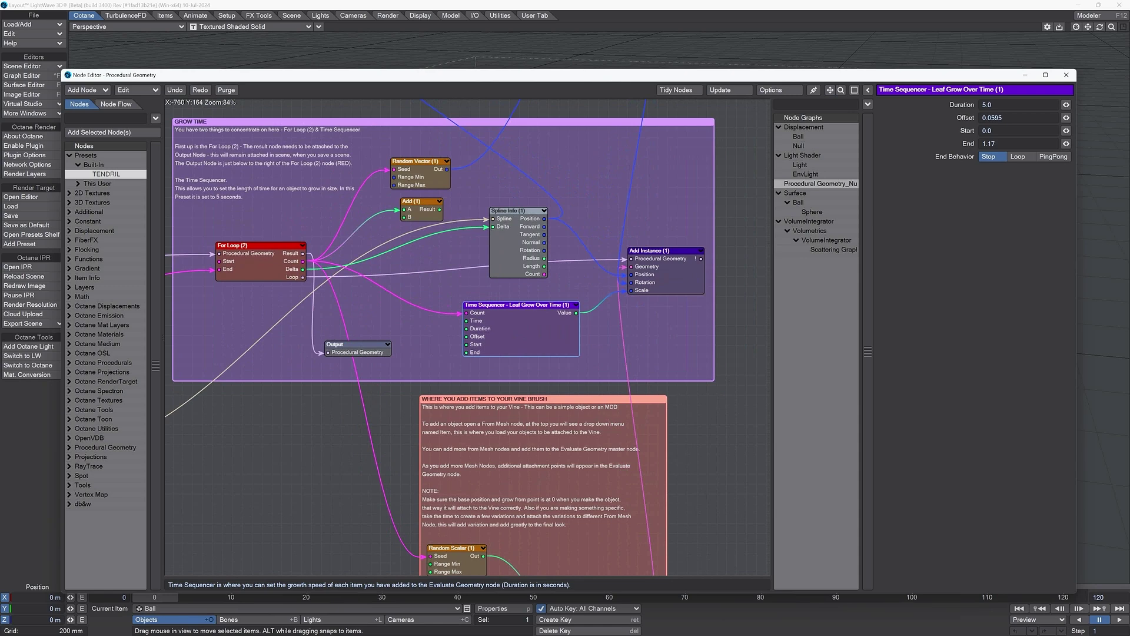
mouse_move(416, 115)
left_mouse_down()
mouse_move(498, 121)
mouse_move(449, 121)
left_mouse_up()
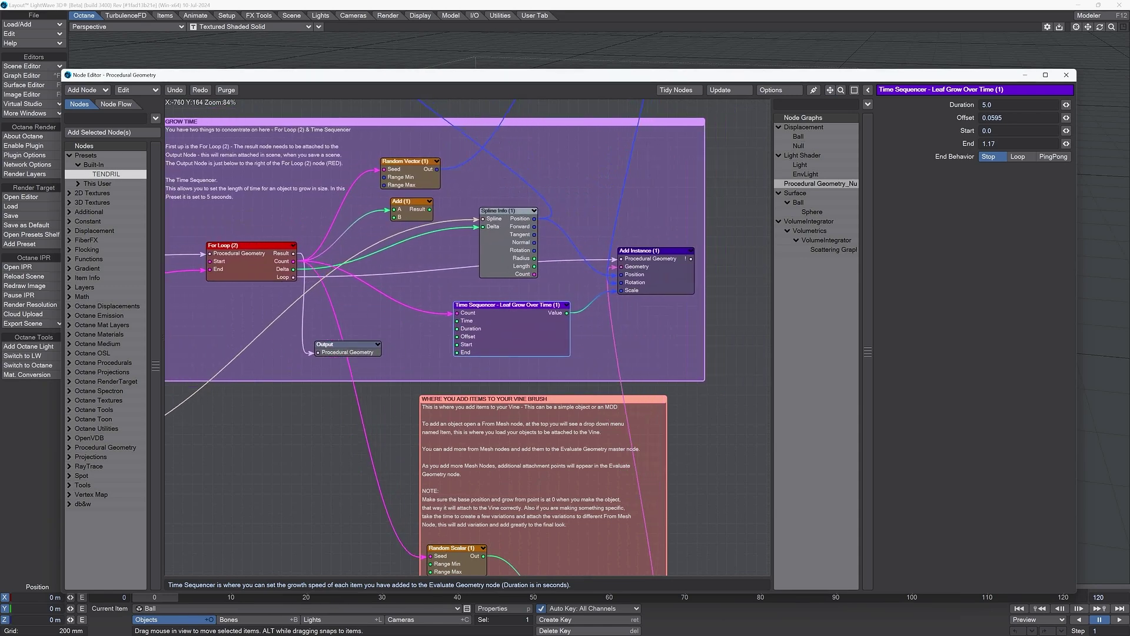
left_click_drag(503, 305, 510, 309)
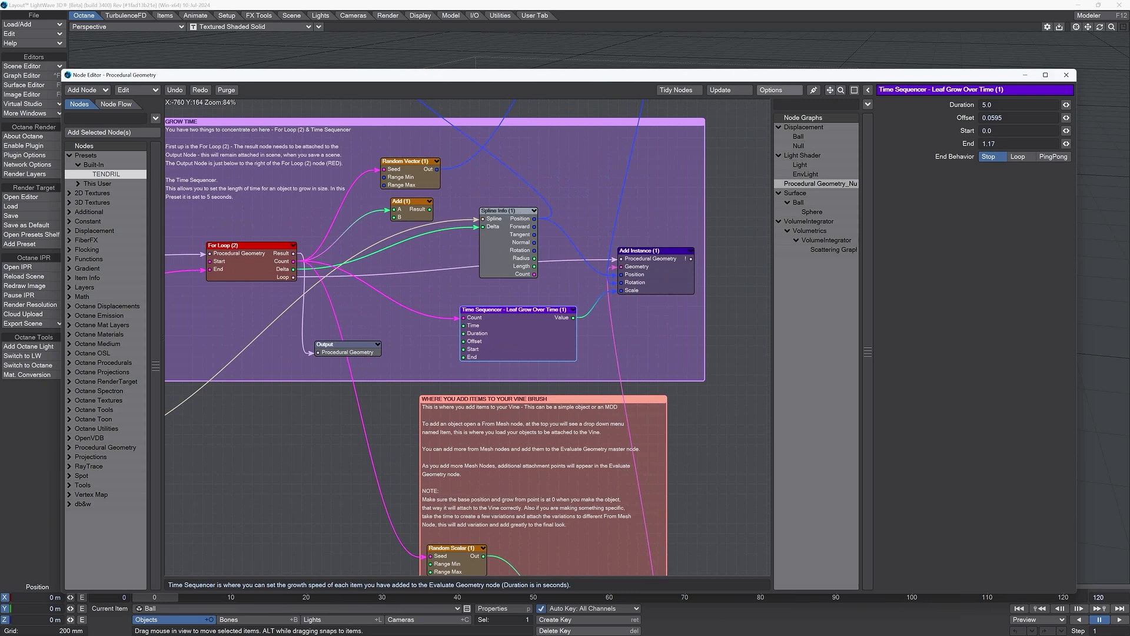
left_click_drag(831, 89, 818, 18)
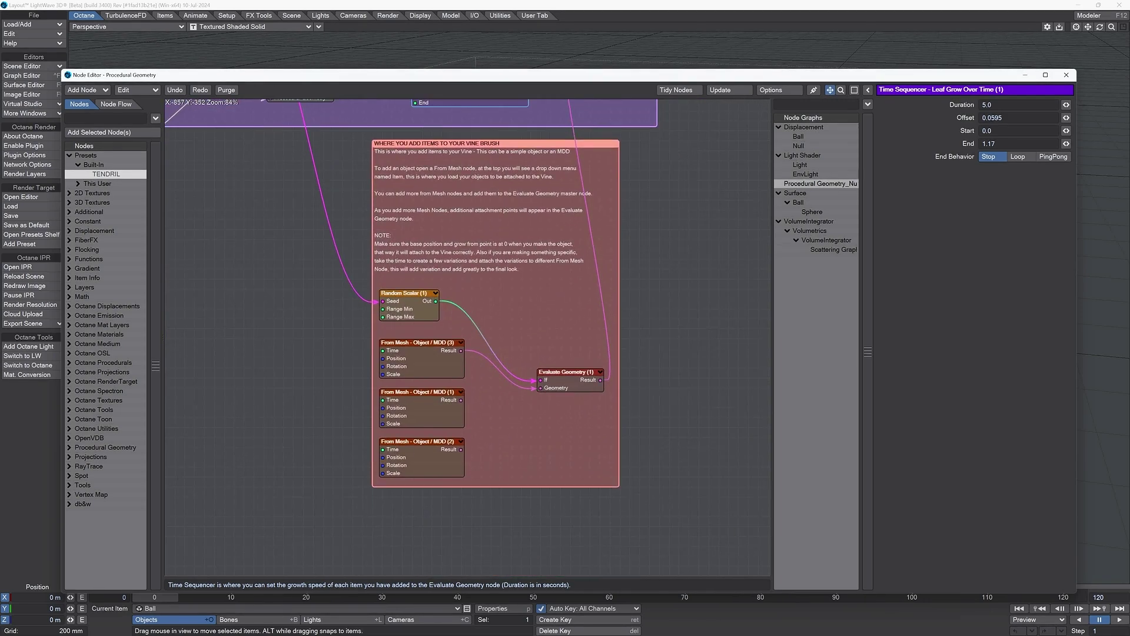
left_click_drag(830, 90, 765, 84)
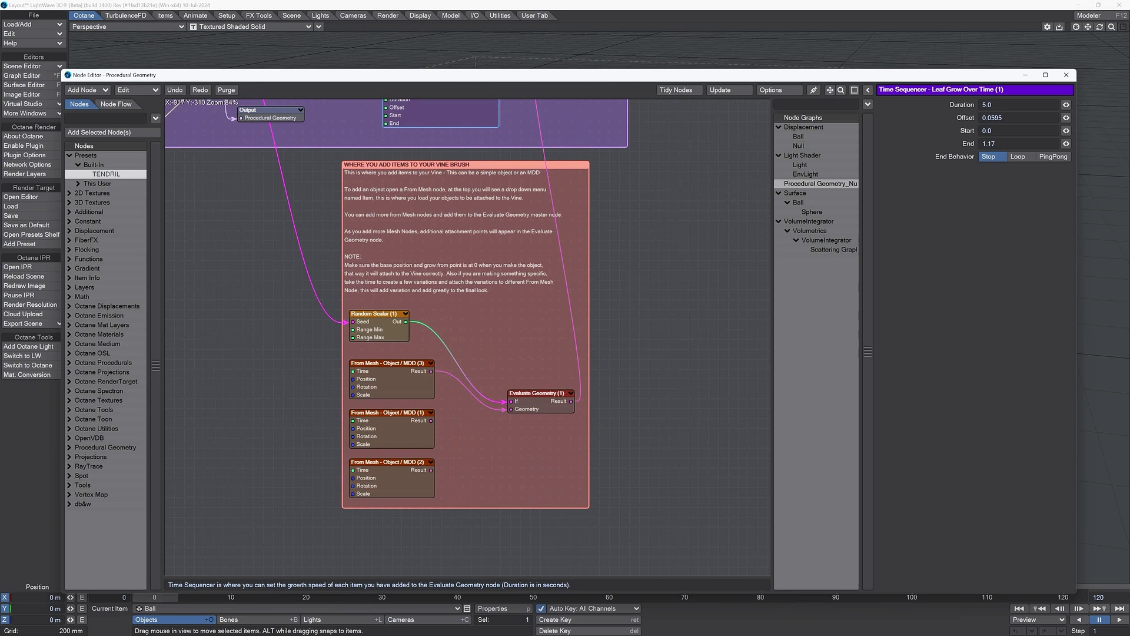
Load the ivy object file into the scene from the Load Items menu
left_click_drag(389, 363, 393, 362)
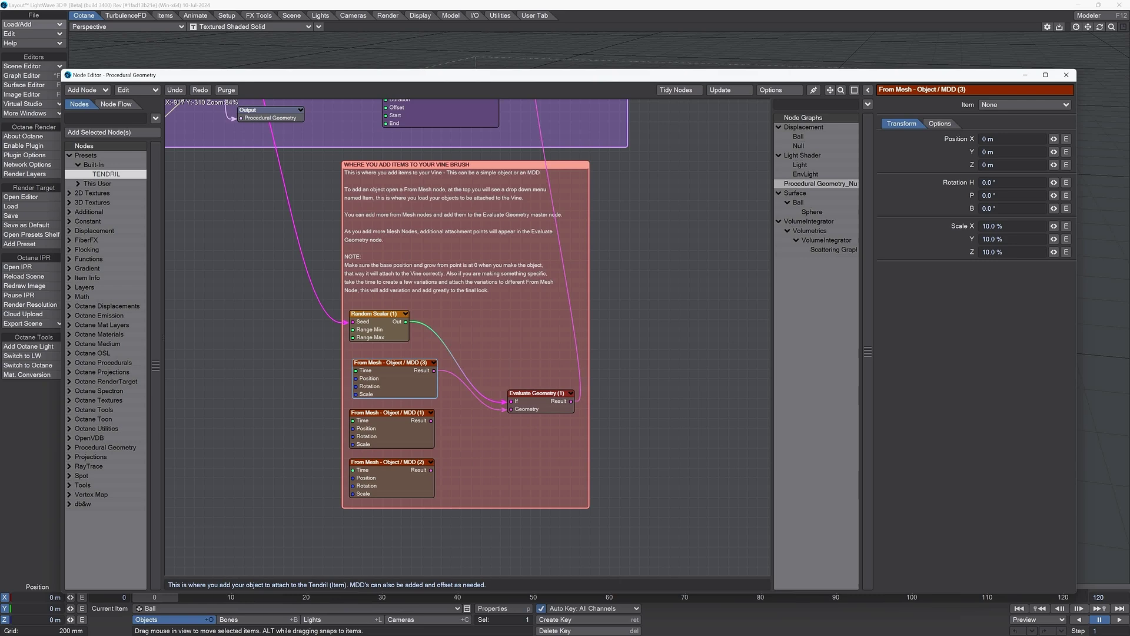
left_click(33, 23)
left_click(256, 32)
double_click(162, 118)
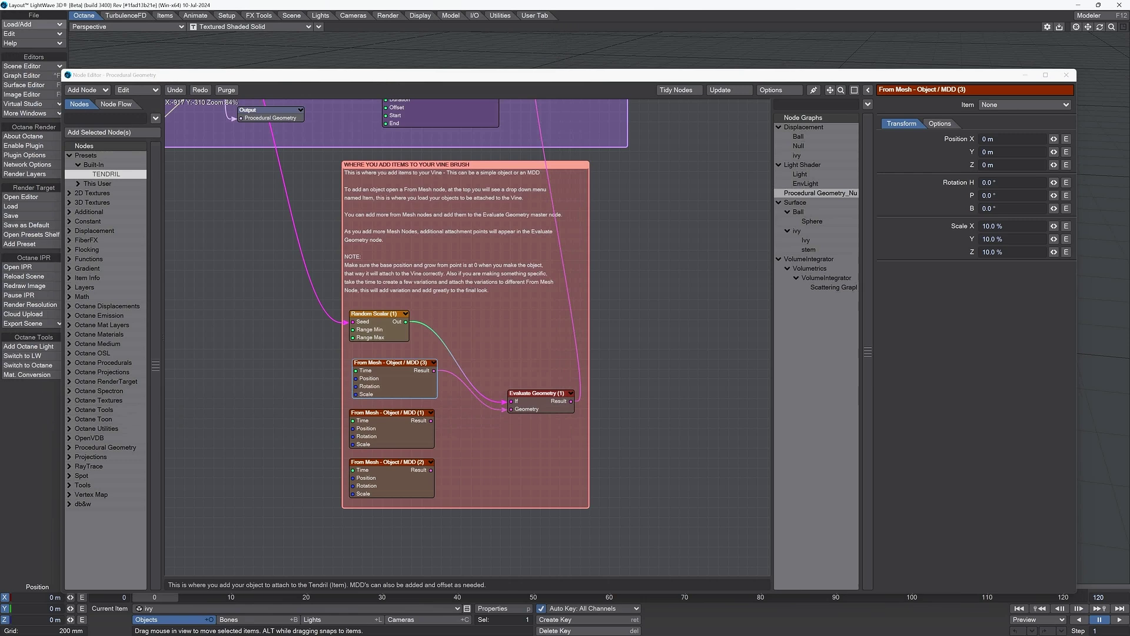
Load the Flower object file into the scene the same way
left_click(32, 24)
mouse_move(146, 31)
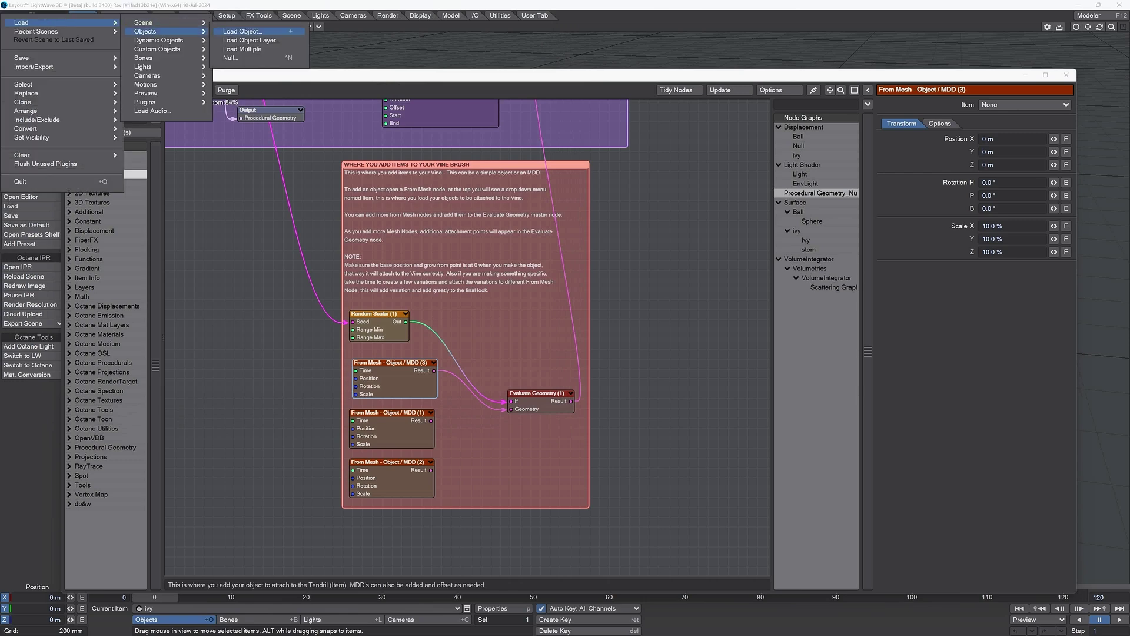
left_click(252, 32)
double_click(165, 105)
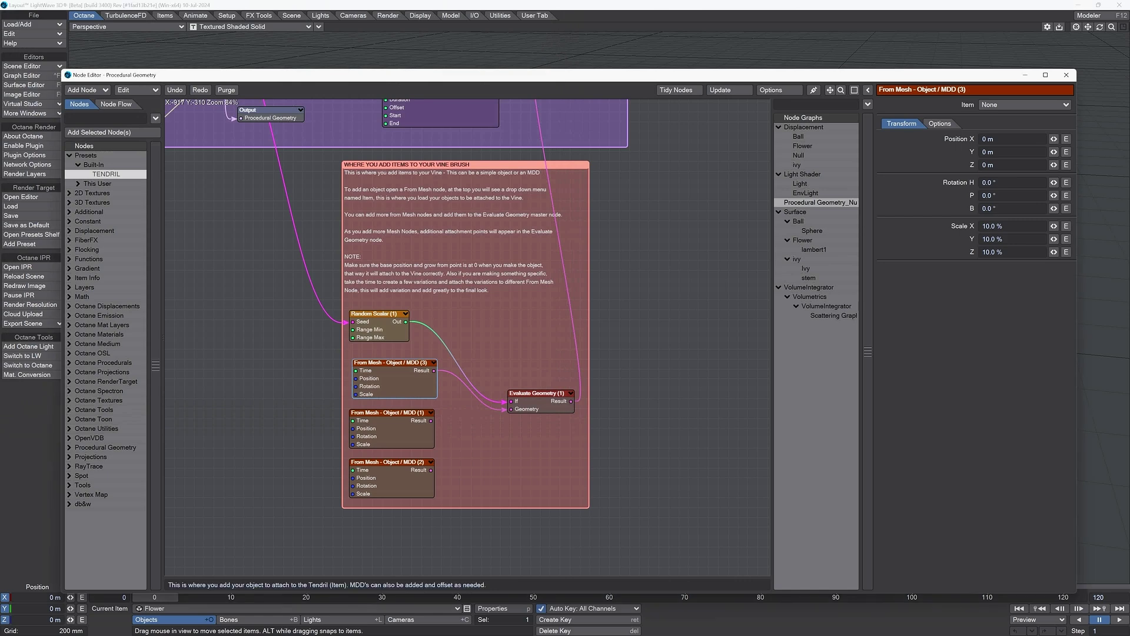
Wire two more From Mesh Result outputs into Evaluate Geometry and assign Flower to one node
left_click_drag(432, 421, 511, 409)
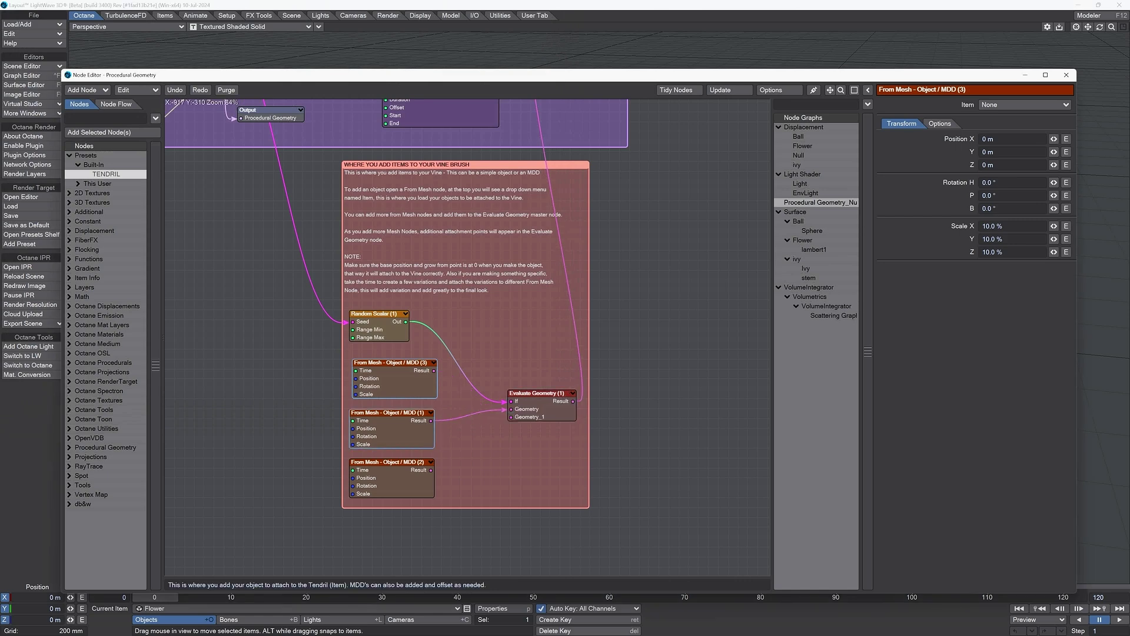
left_click_drag(434, 370, 510, 417)
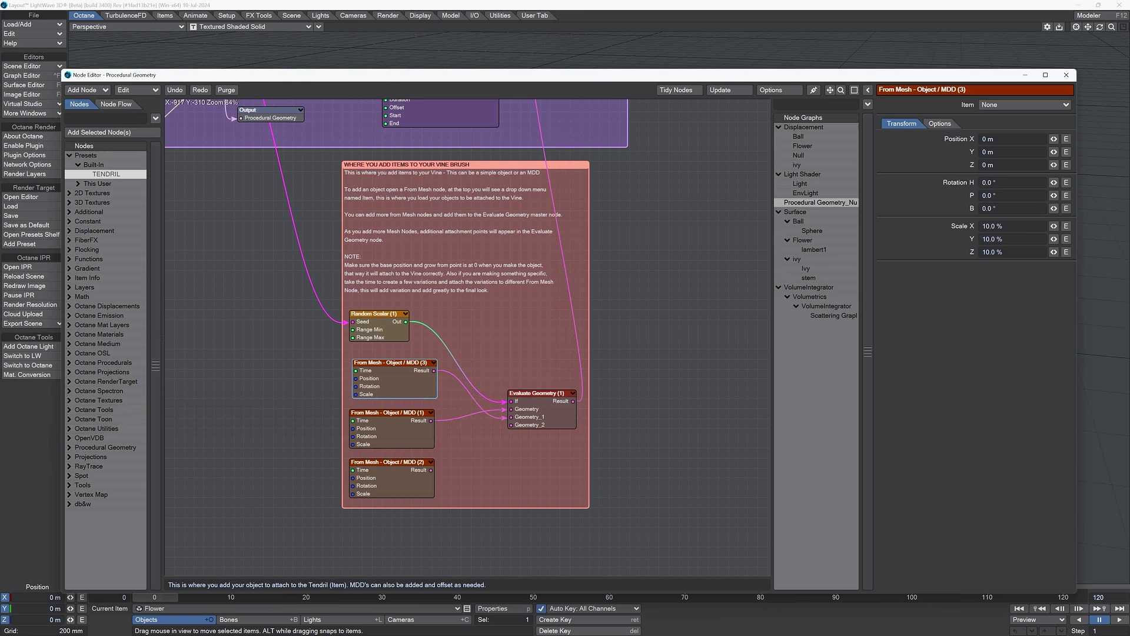
left_click(1025, 104)
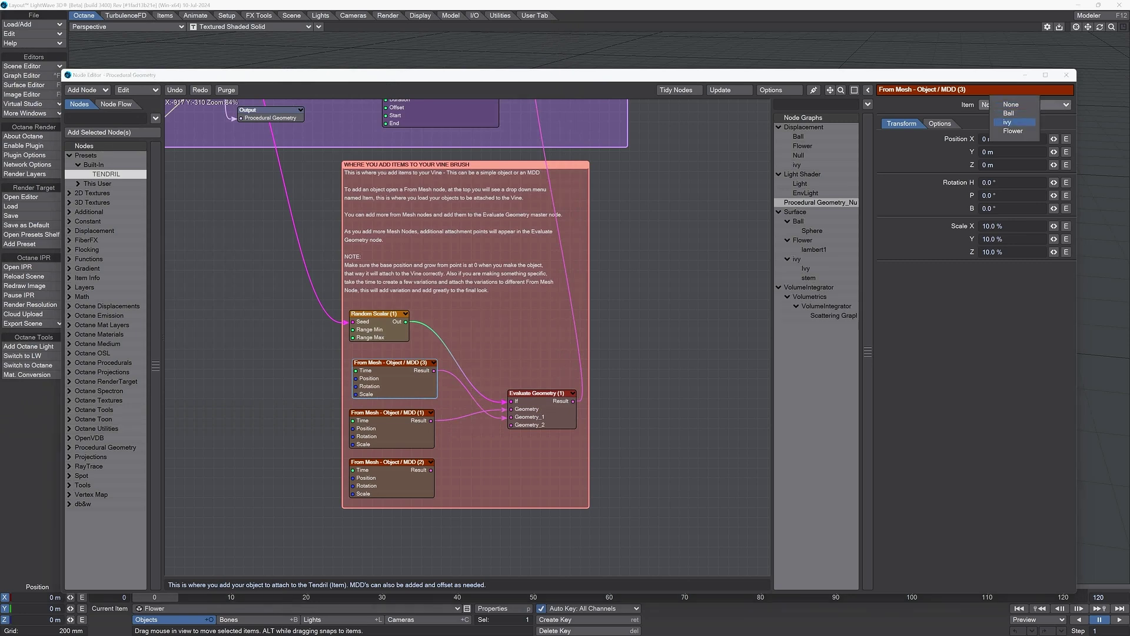
left_click(1013, 131)
Assign the ivy object as the Item of the first From Mesh node
left_click_drag(388, 413, 392, 412)
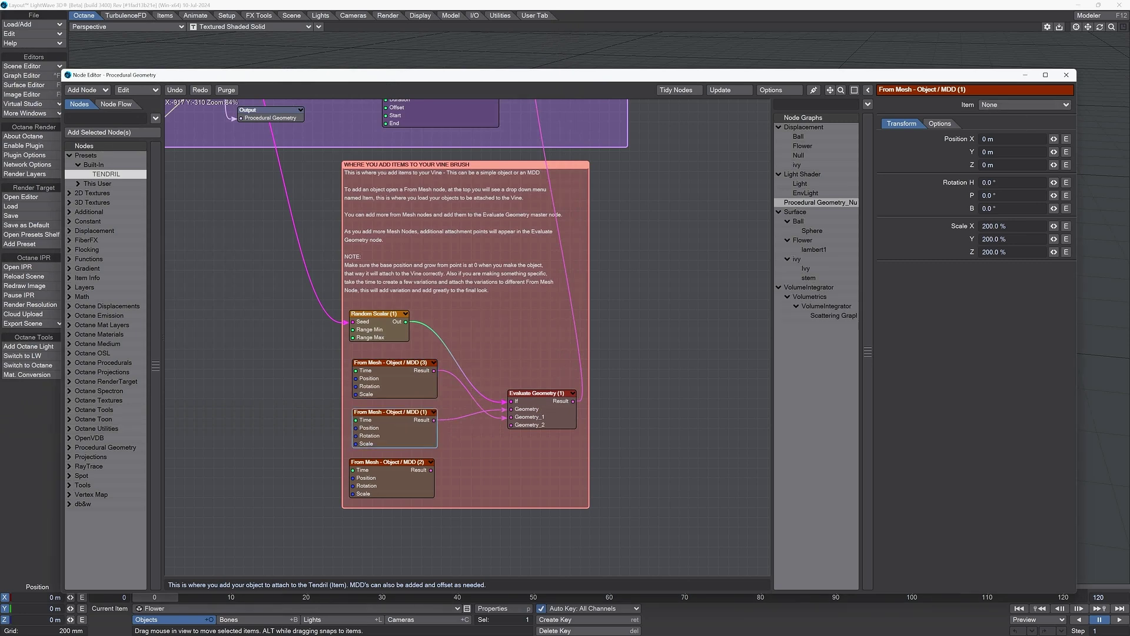
left_click(1024, 105)
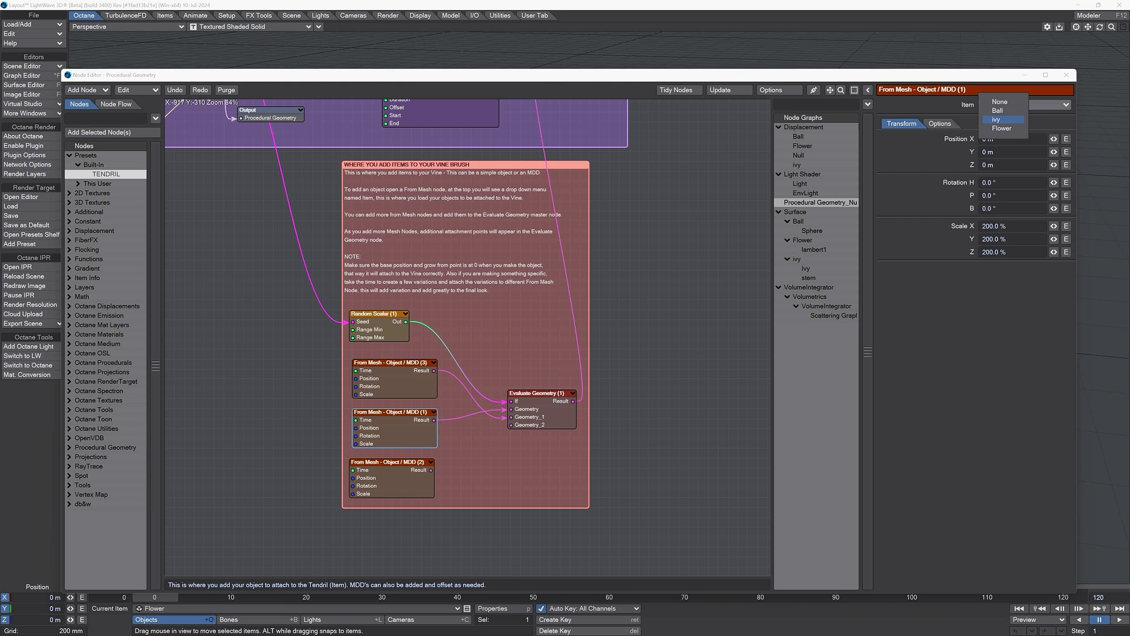
left_click(1002, 119)
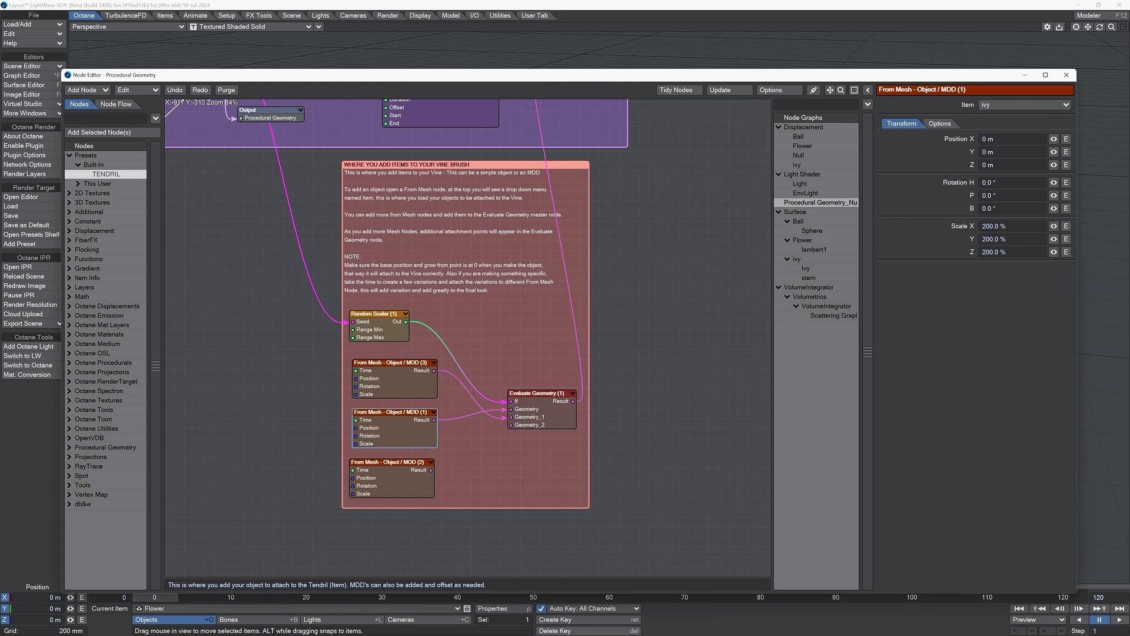
Rename the top From Mesh node to 'IVY - Object / MDD (1)'
left_click(393, 363)
right_click(393, 362)
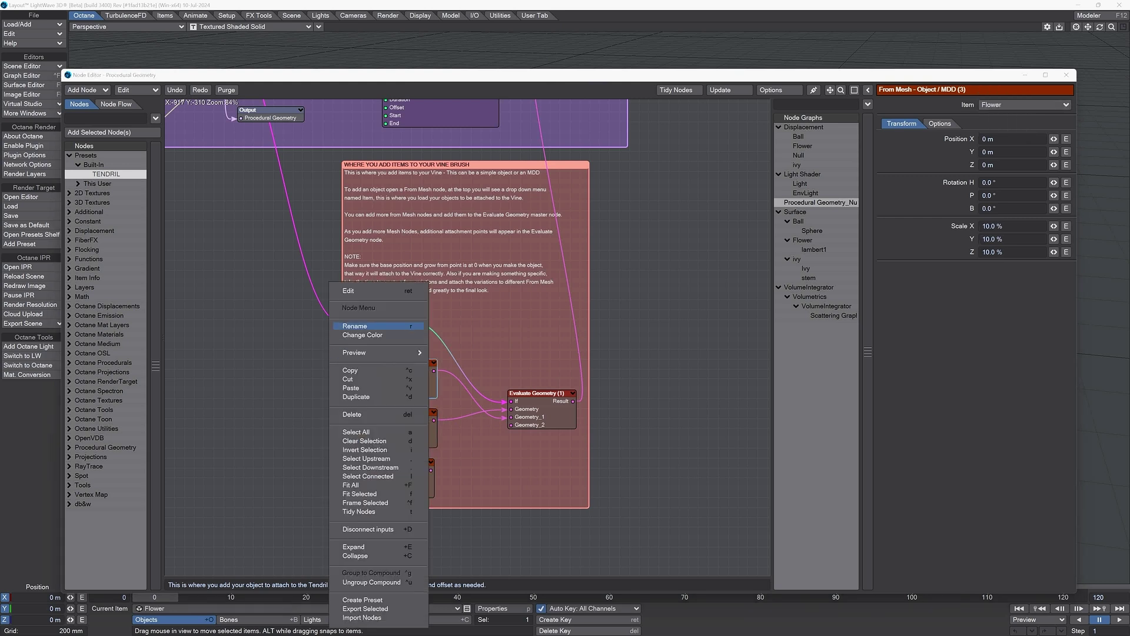
left_click(355, 326)
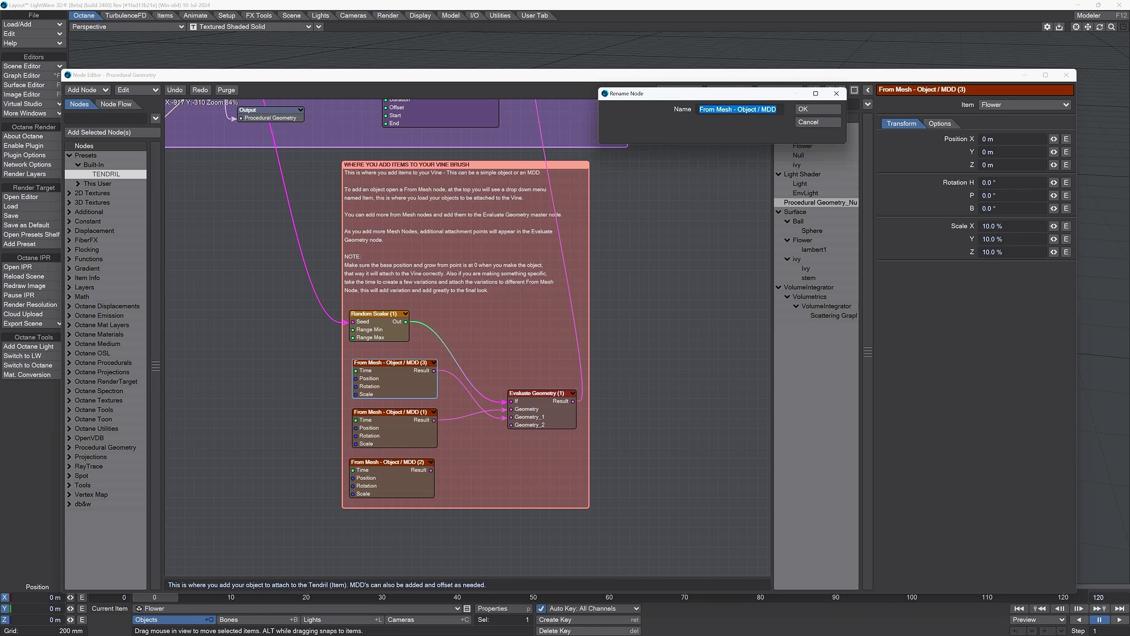
left_click_drag(700, 109, 733, 108)
type("IV")
type("Y")
key("Return")
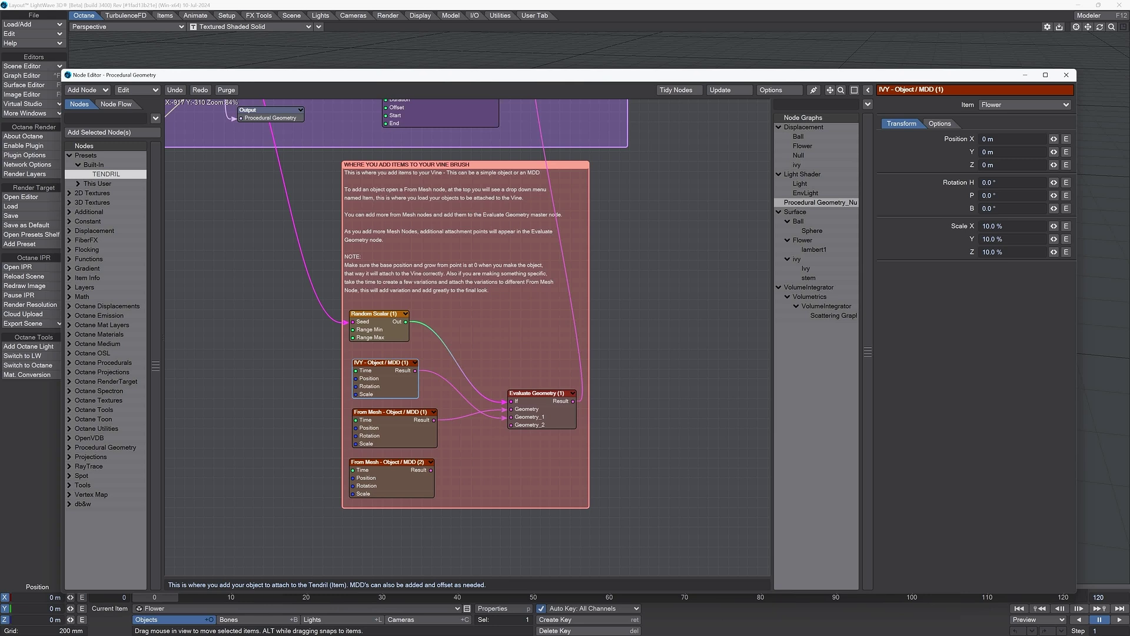
Pan and zoom the Node Editor until the whole procedural geometry graph is centered in view
left_click_drag(829, 91, 971, 98)
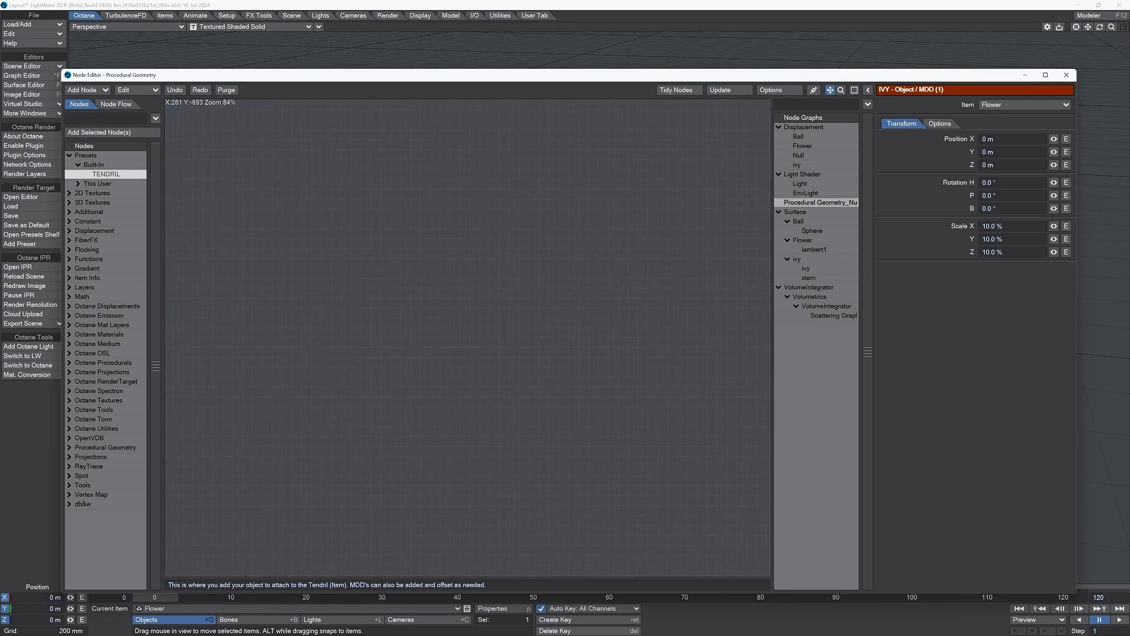
left_click_drag(830, 90, 760, 261)
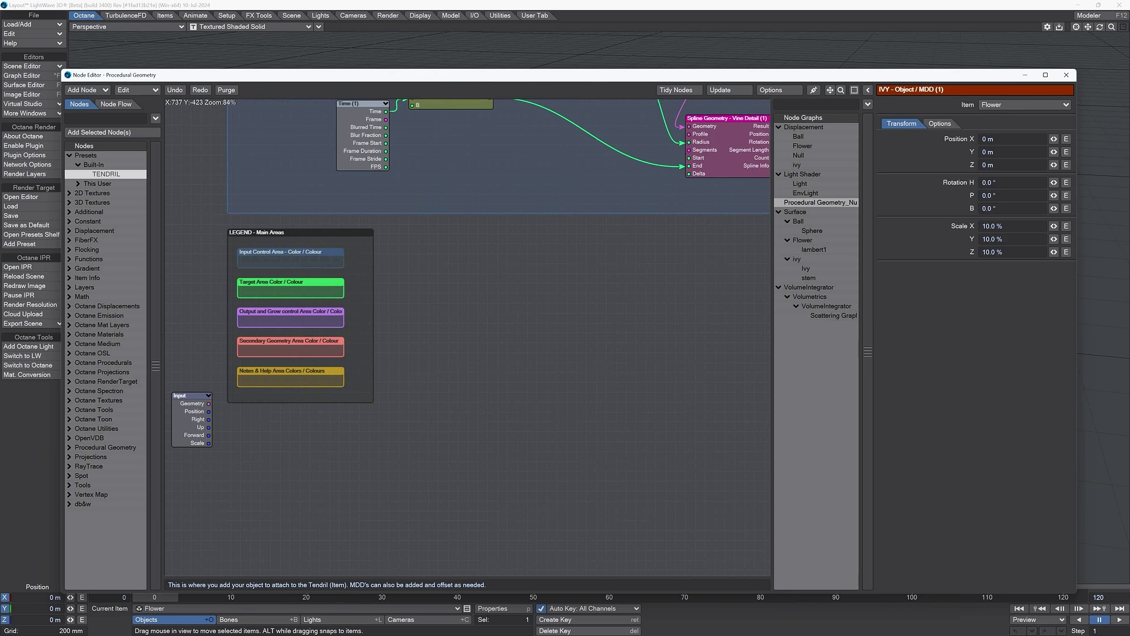
mouse_move(840, 90)
left_mouse_down()
mouse_move(795, 92)
mouse_move(795, 124)
left_mouse_up()
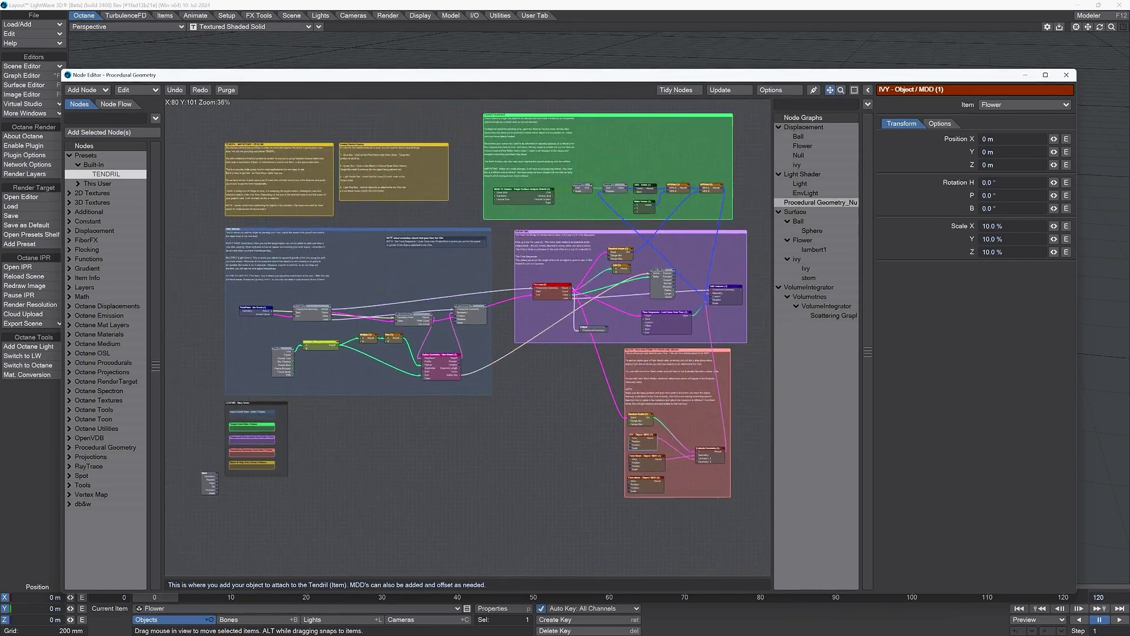
mouse_move(830, 90)
left_mouse_down()
mouse_move(815, 101)
mouse_move(861, 90)
left_mouse_up()
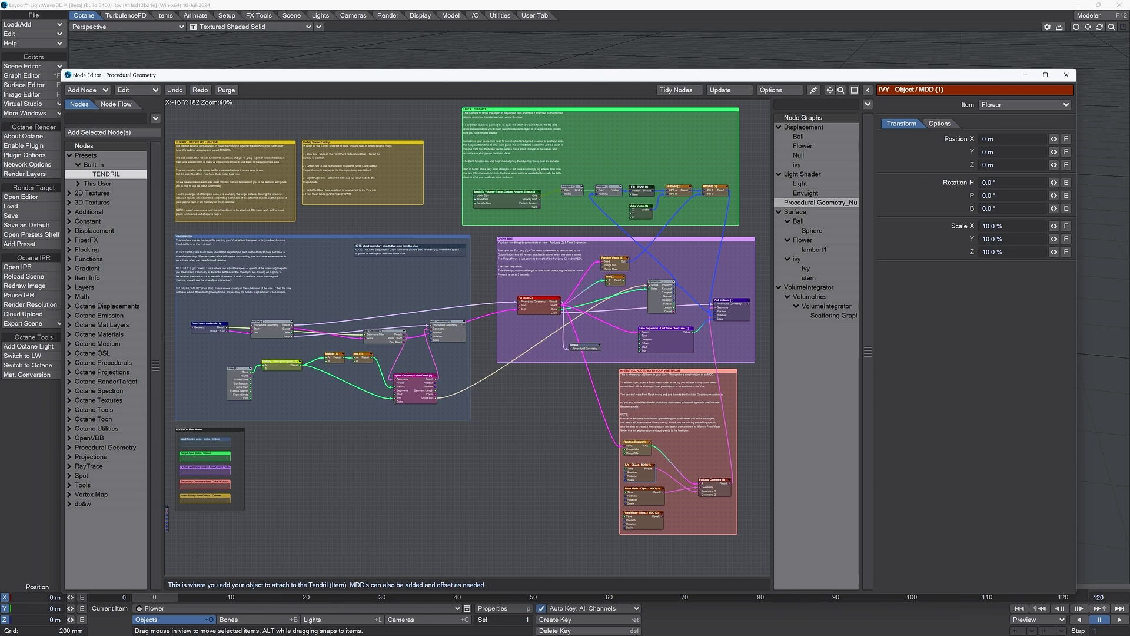
Select the PointPaint brush node on Ball and enable Paint Points, moving the Node Editor aside
left_click(278, 363)
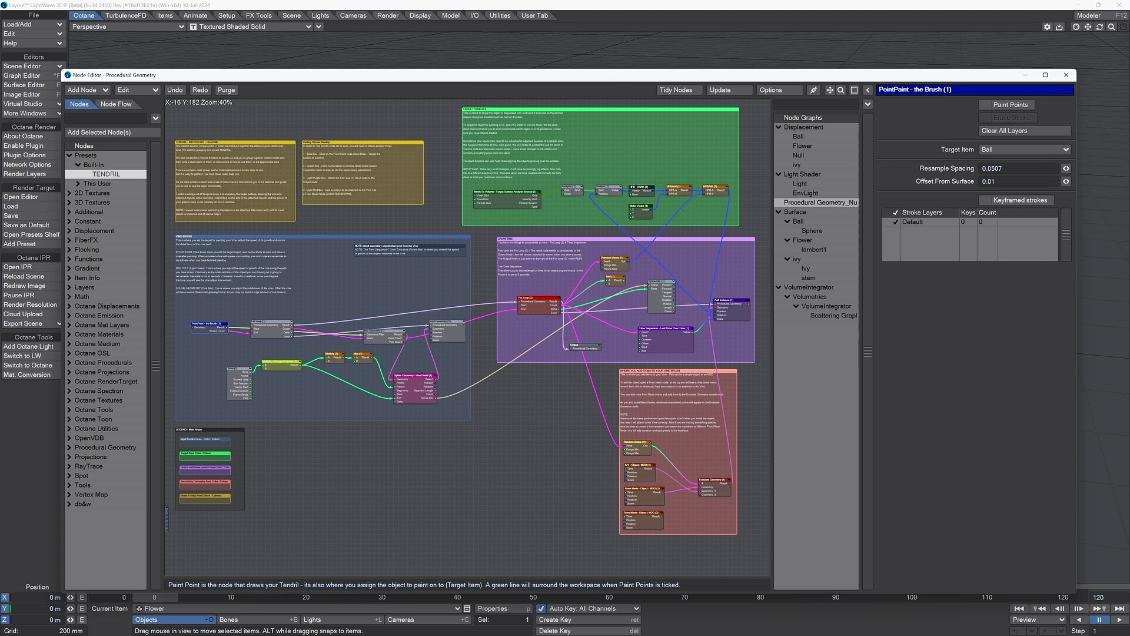
left_click_drag(566, 75, 342, 340)
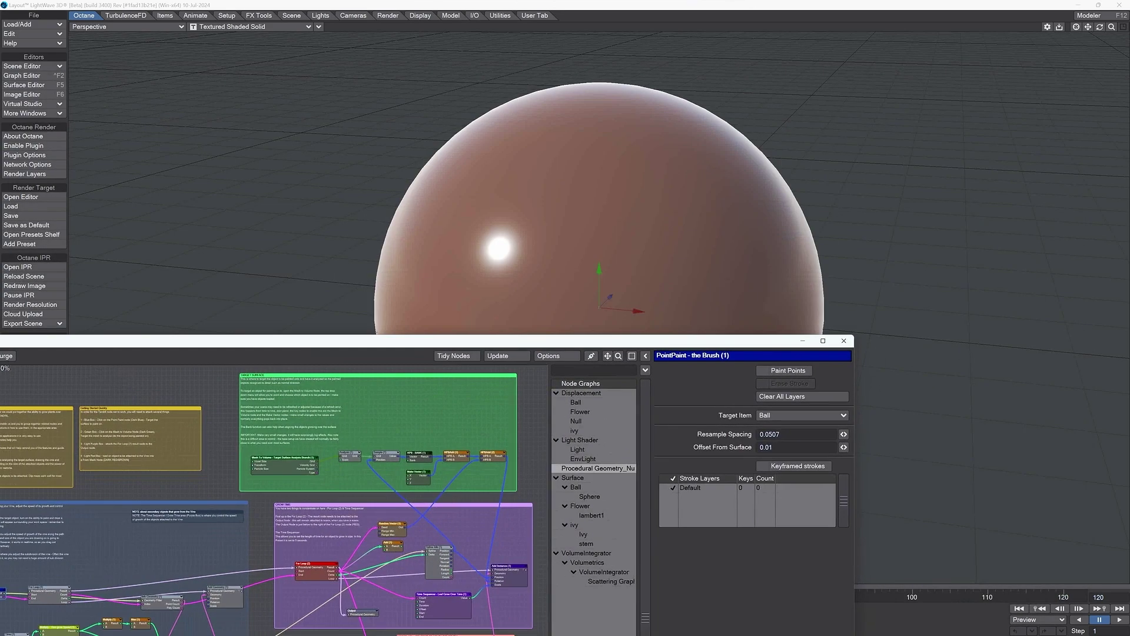
left_click(788, 370)
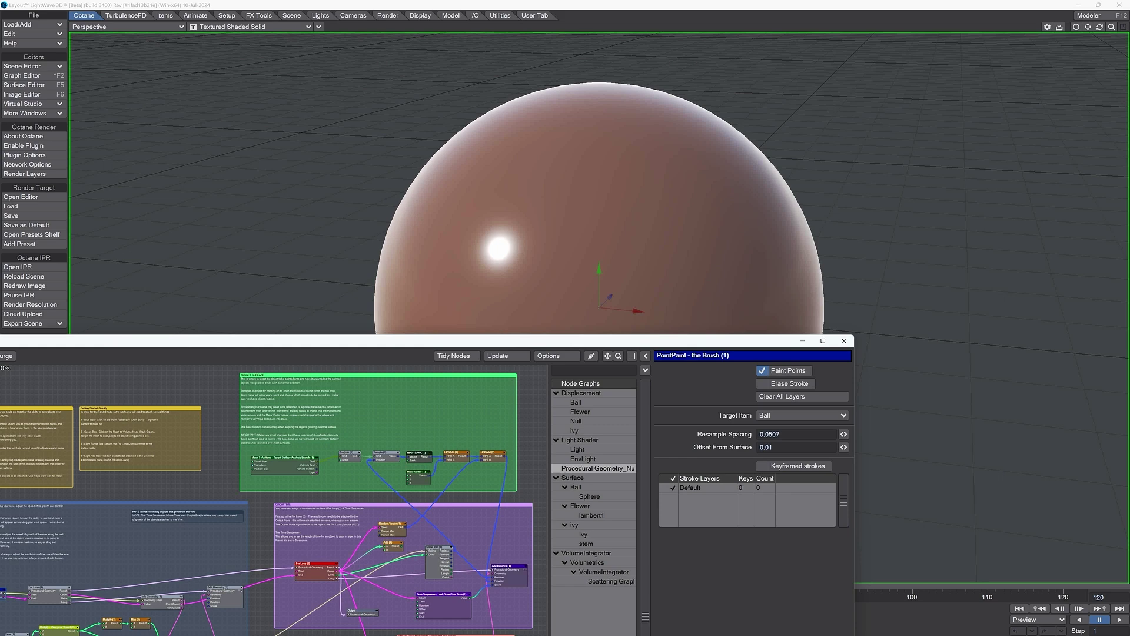
left_click(788, 370)
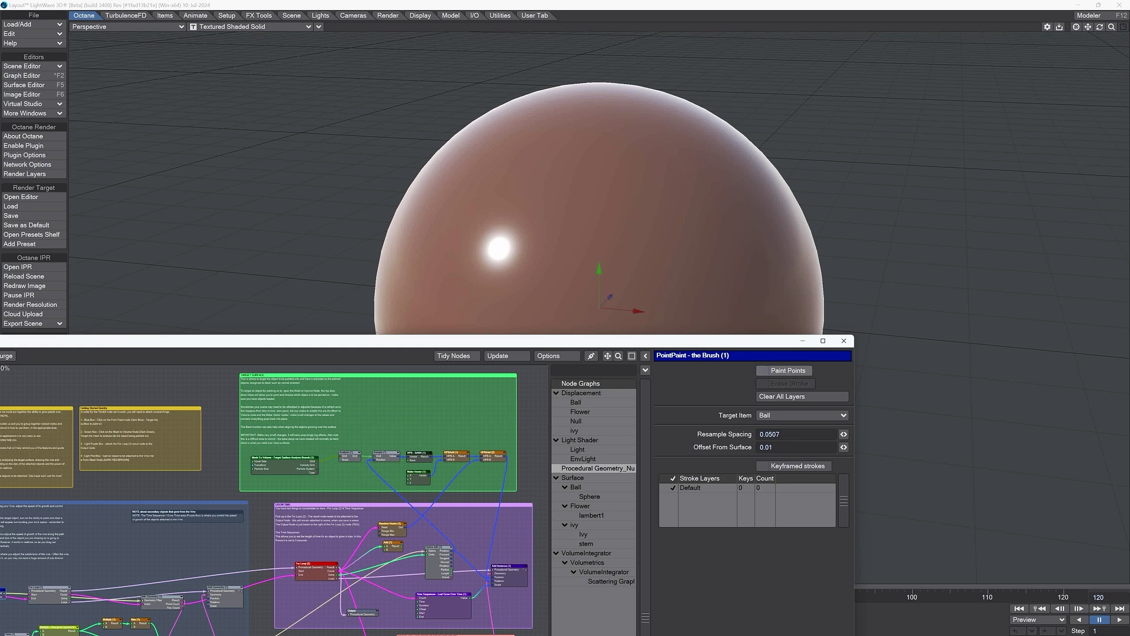
left_click(788, 370)
left_click(787, 370)
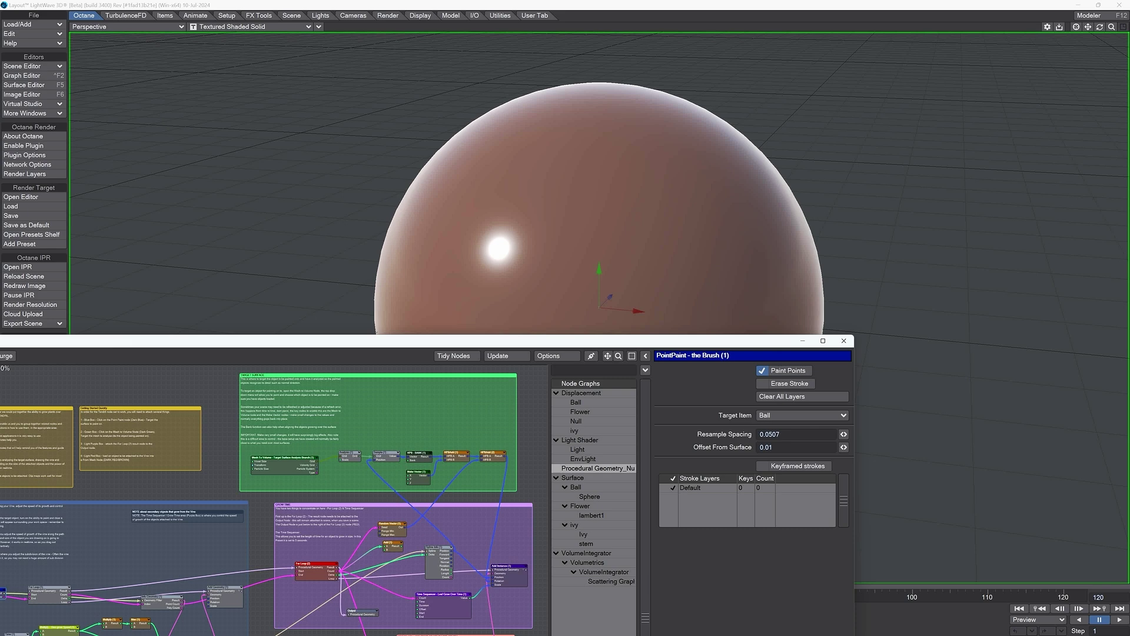
mouse_move(778, 345)
left_mouse_down()
mouse_move(303, 381)
mouse_move(237, 420)
left_mouse_up()
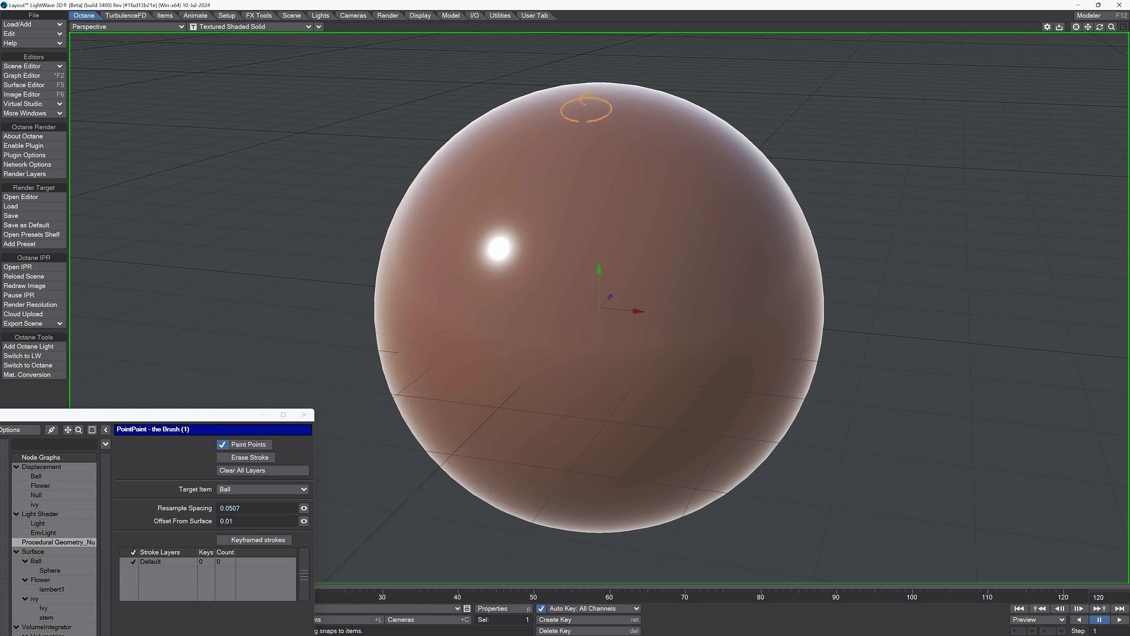
Paint one long winding vine stroke from the ball's top down and around it
mouse_move(623, 109)
left_mouse_down()
mouse_move(687, 156)
mouse_move(736, 231)
mouse_move(619, 170)
mouse_move(468, 152)
mouse_move(409, 318)
mouse_move(481, 155)
mouse_move(566, 185)
mouse_move(723, 287)
mouse_move(775, 297)
mouse_move(774, 351)
mouse_move(716, 461)
mouse_move(693, 402)
mouse_move(605, 414)
left_mouse_up()
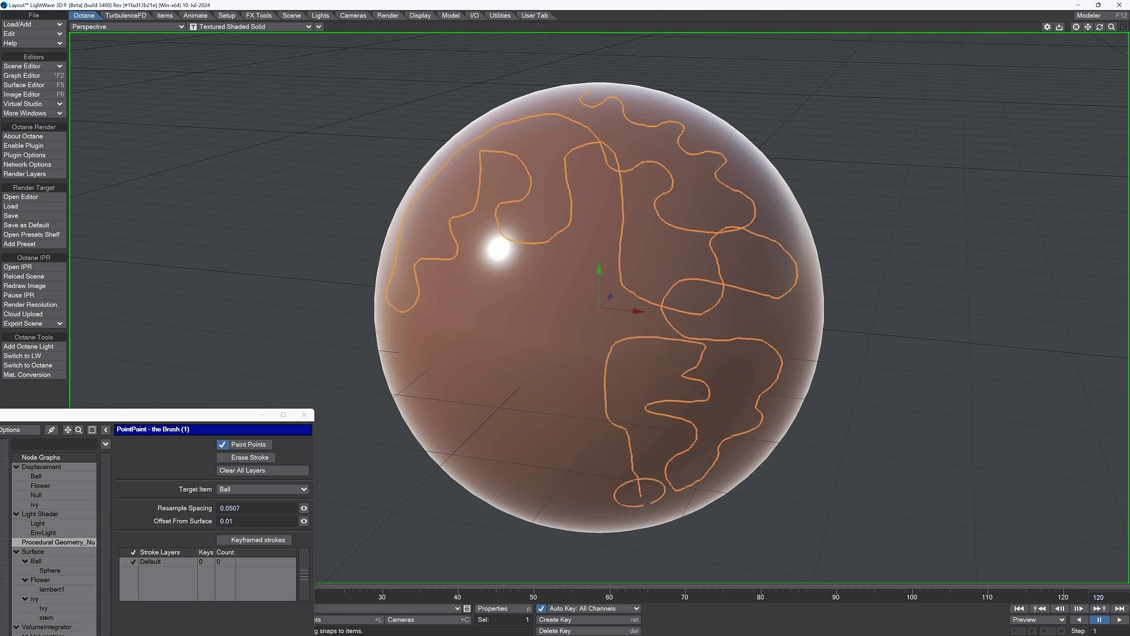
mouse_move(606, 412)
left_mouse_down()
mouse_move(535, 485)
mouse_move(500, 354)
mouse_move(462, 338)
mouse_move(569, 360)
mouse_move(573, 95)
left_mouse_up()
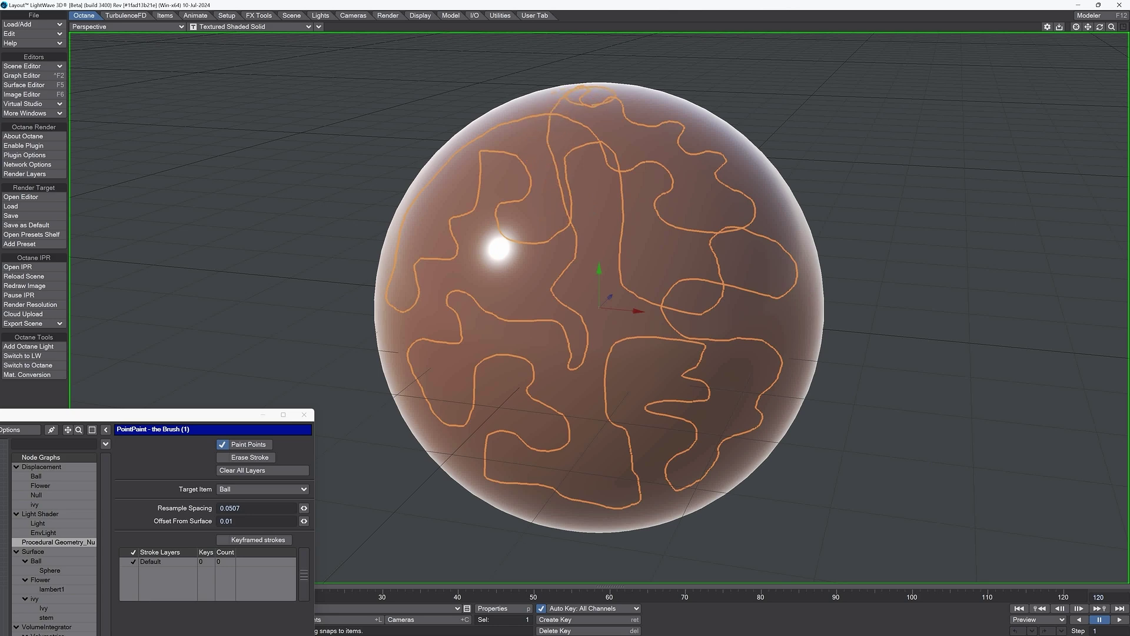
left_click_drag(572, 95, 590, 96)
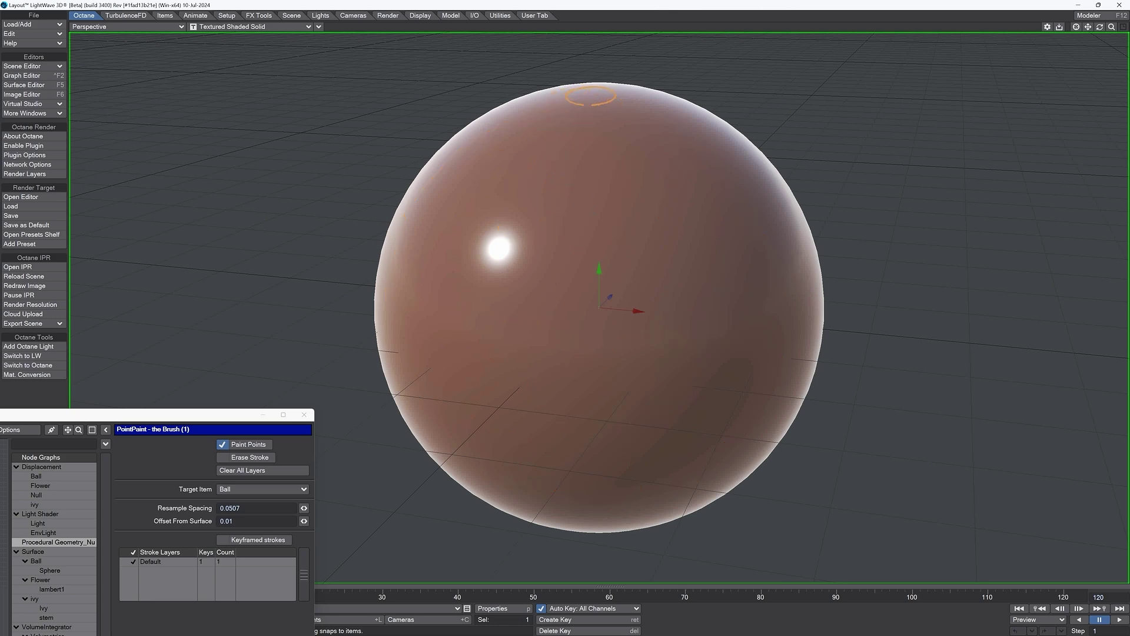
Set the scene end frame to 500 and close the Node Editor
left_click(1099, 598)
type("500")
key("Return")
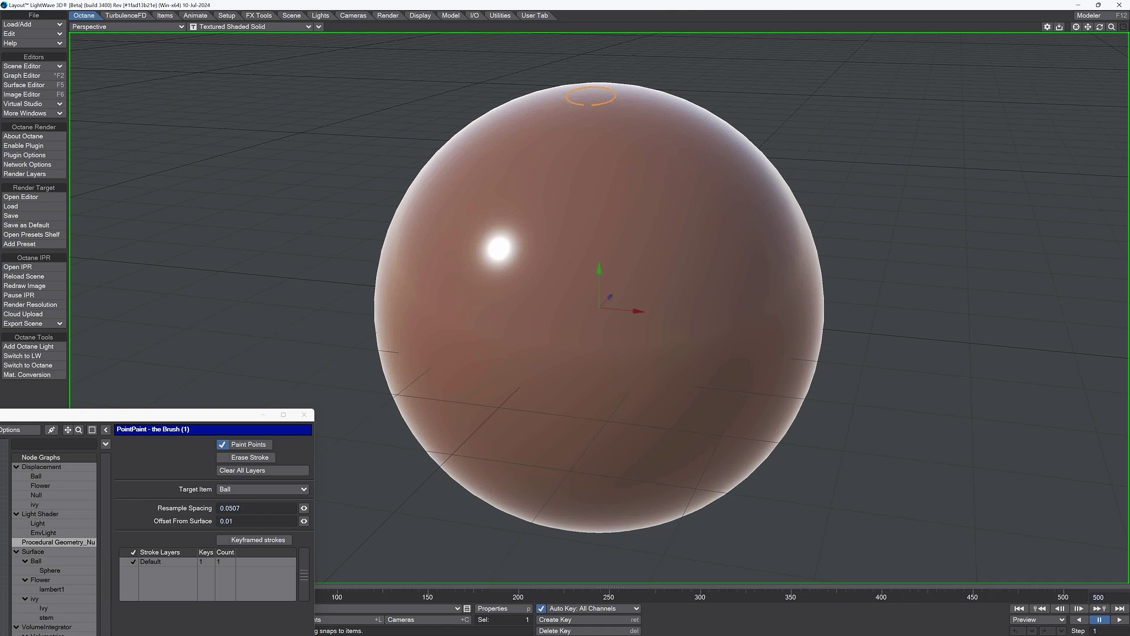
left_click_drag(296, 415, 1042, 56)
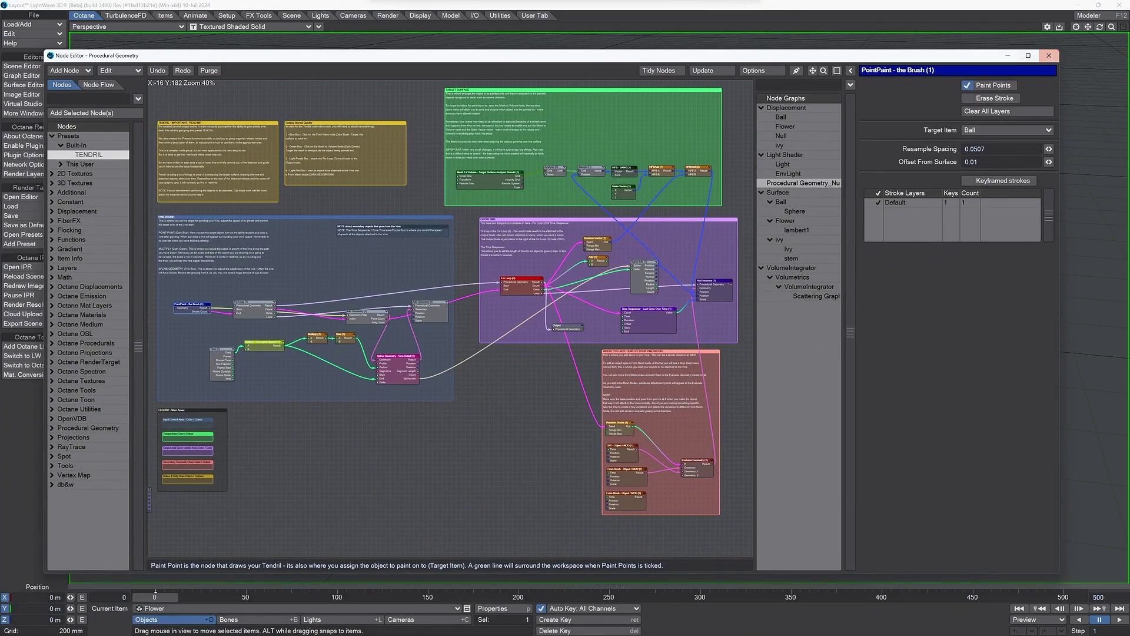
left_click(1048, 55)
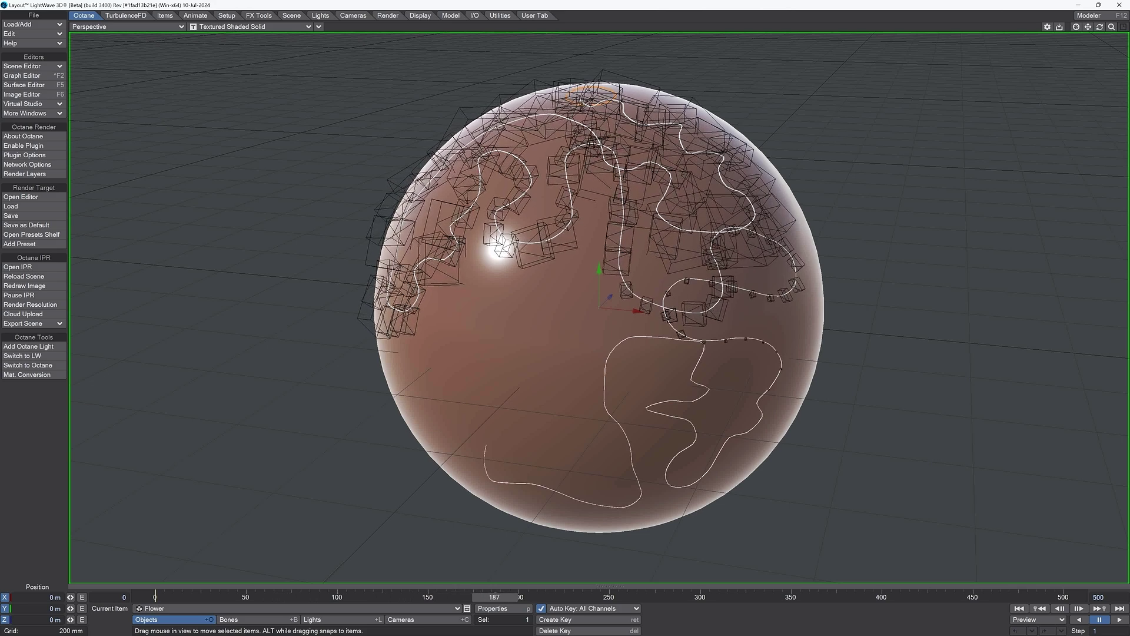
Play the animation to watch the vines grow and zoom in on the sphere
key("comma")
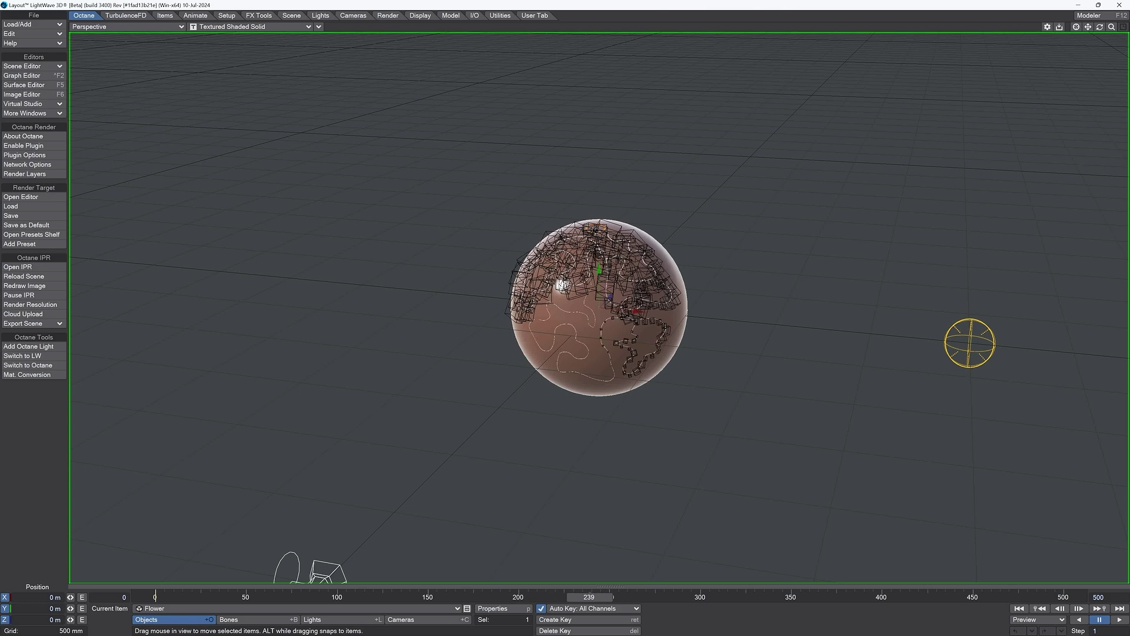
left_click_drag(1112, 26, 1100, 26)
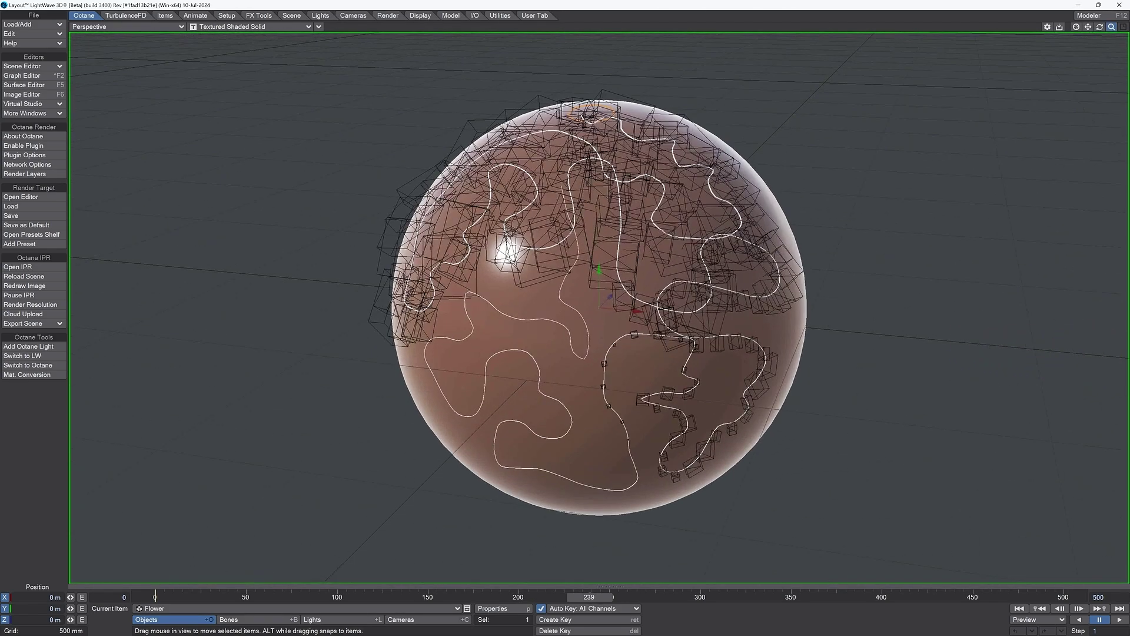
Switch the viewport display from Textured Shaded Solid to the live Octane VPR preview
left_click(247, 26)
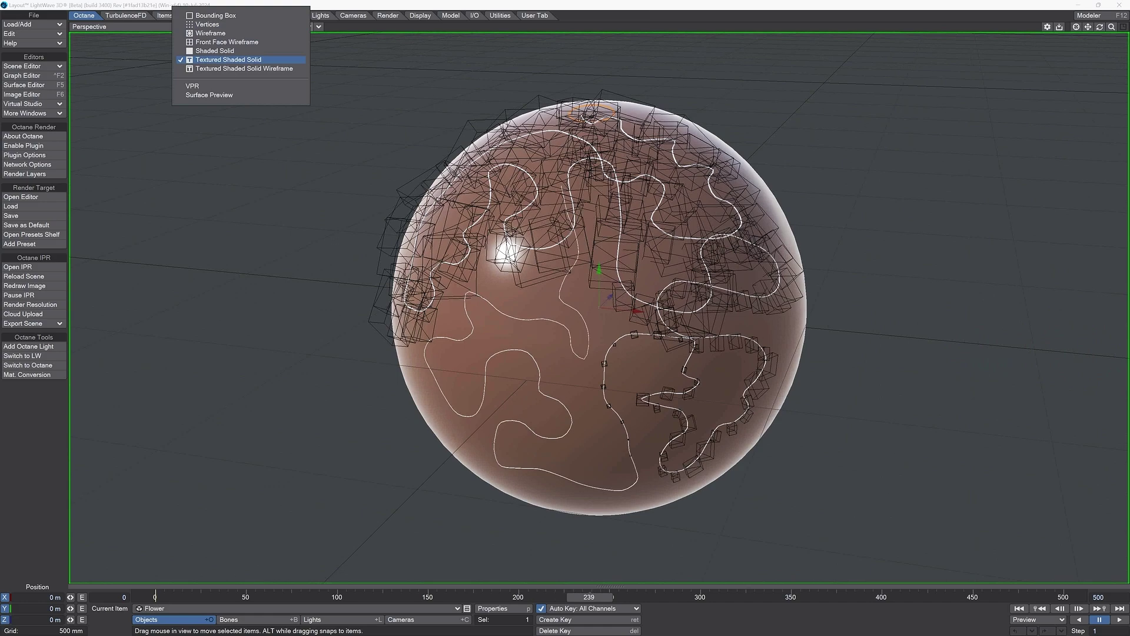
left_click(230, 87)
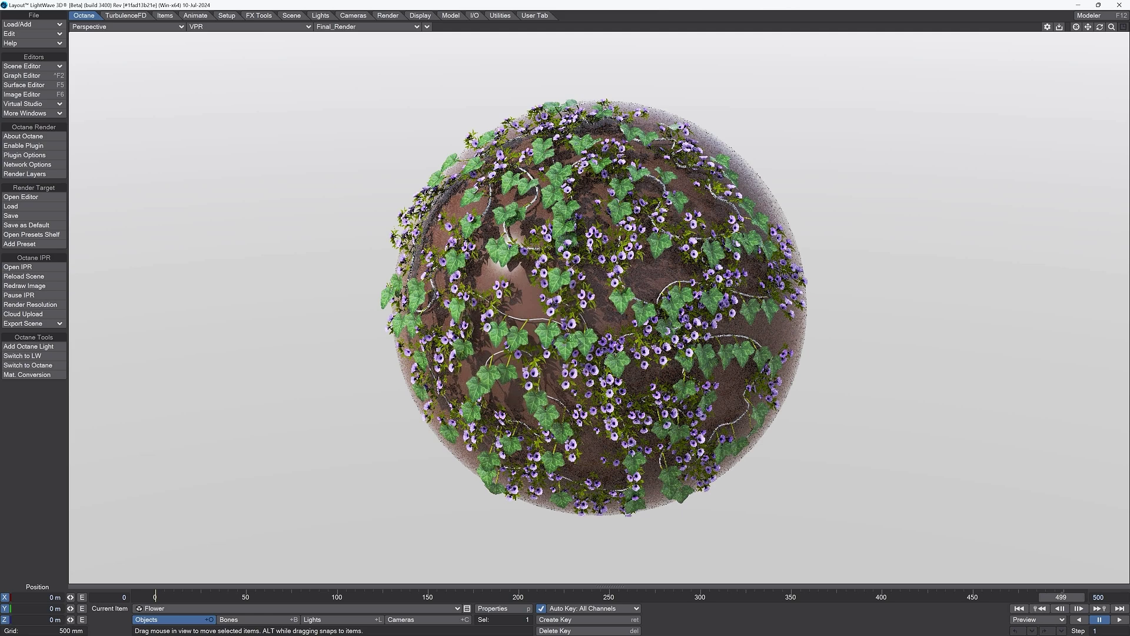
In the Surface Editor, set the stem surface colour to dark olive 20/24/0
left_click(26, 84)
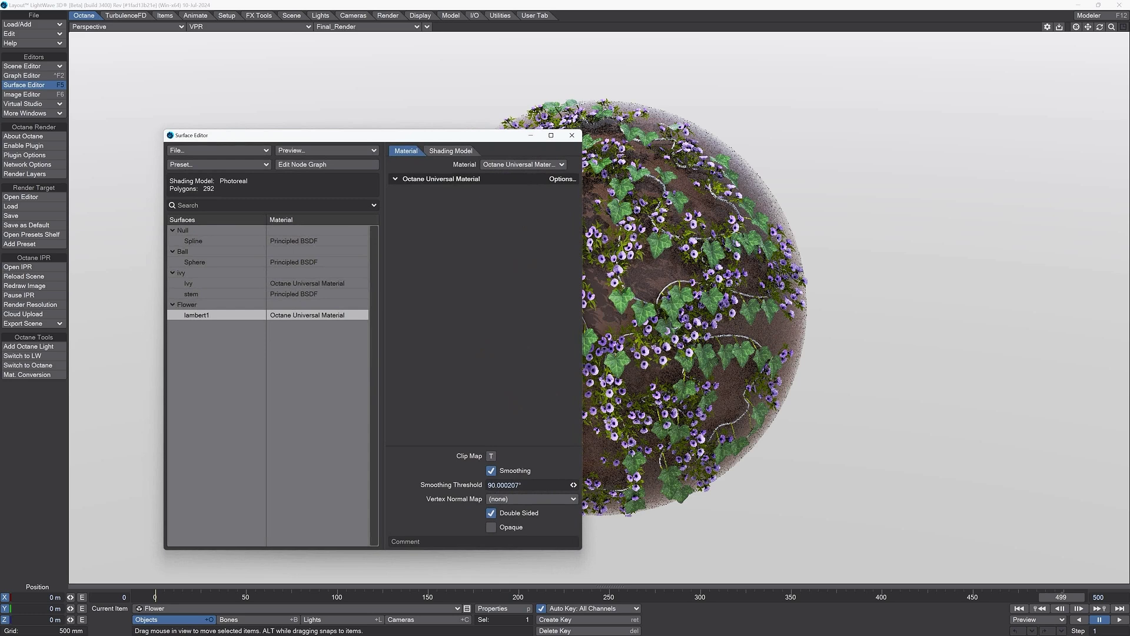
double_click(190, 293)
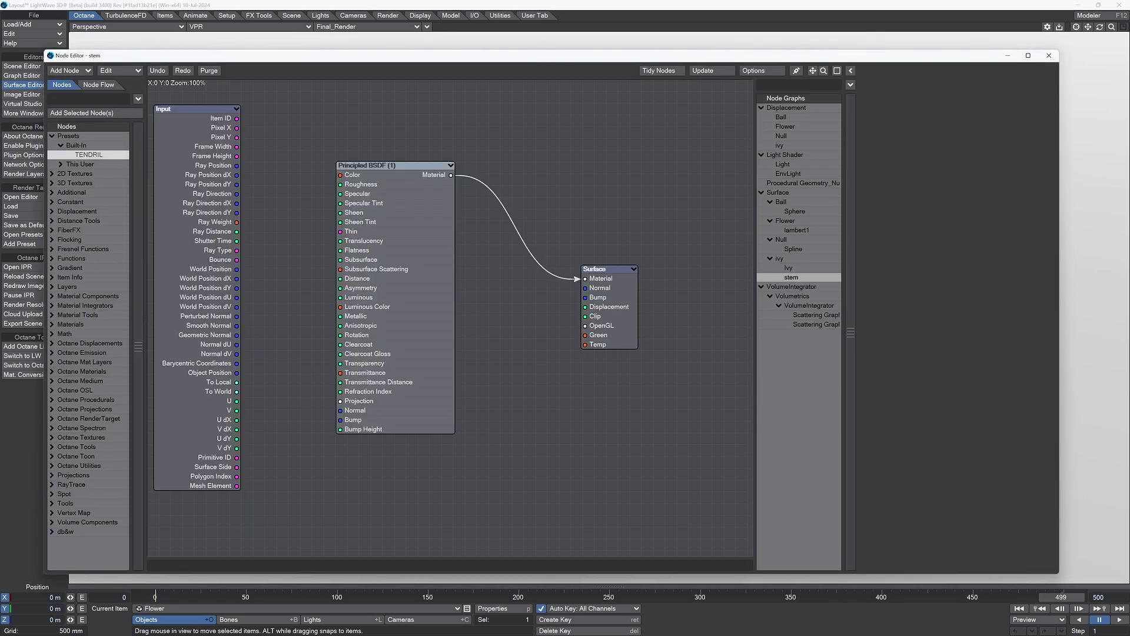
left_click(1050, 54)
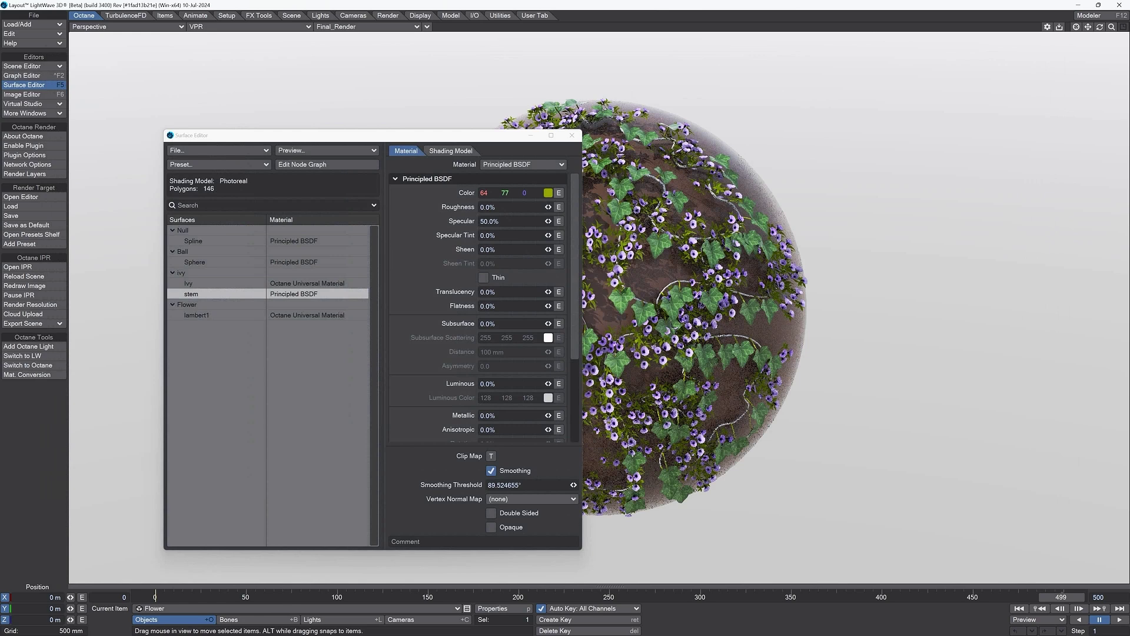
left_click(548, 192)
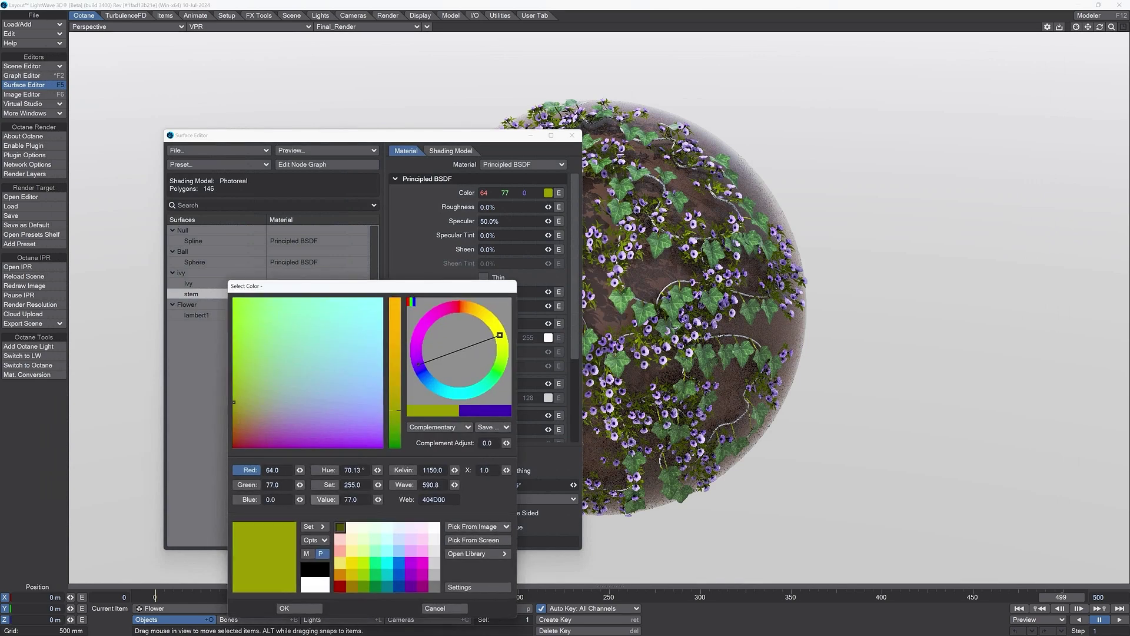
left_click_drag(395, 410, 394, 438)
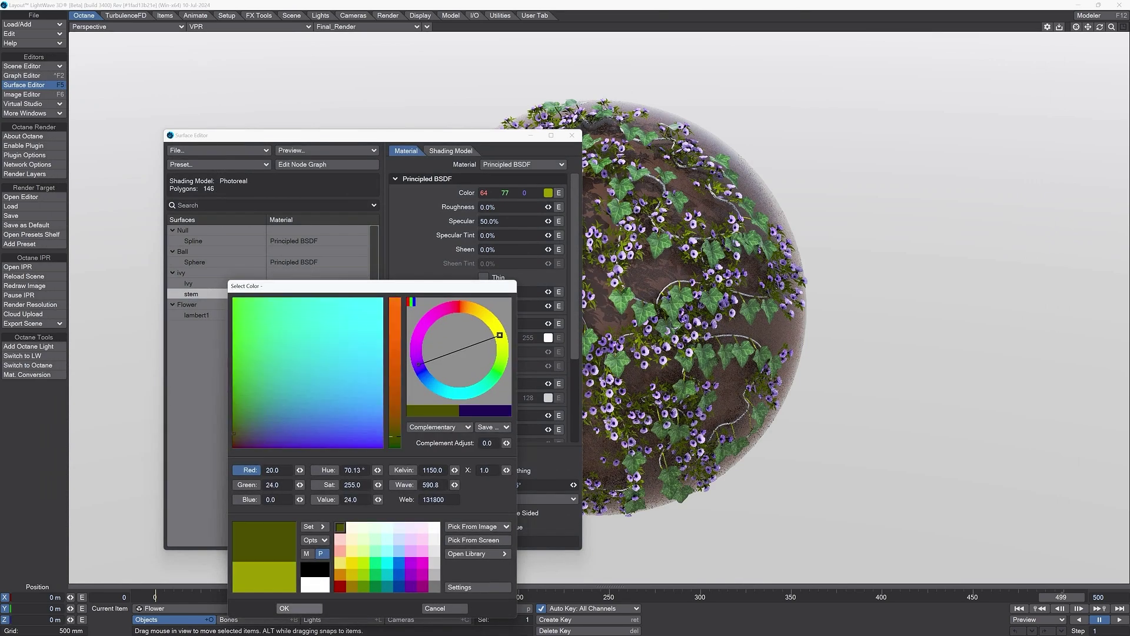
left_click(292, 608)
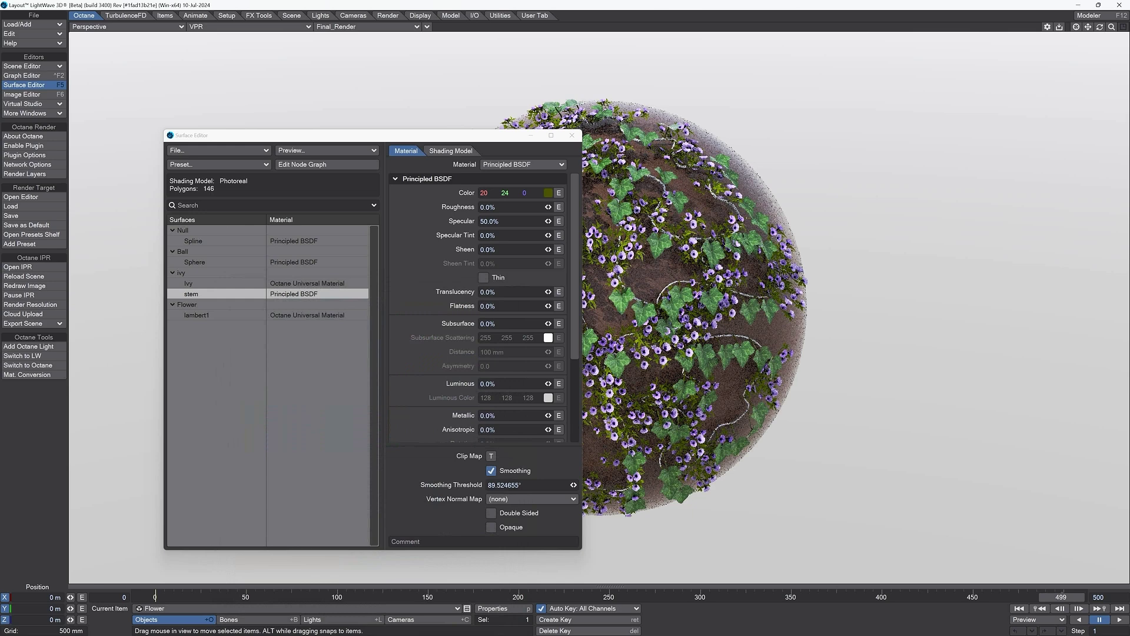
Set the Spline surface colour to the same 20/24/0 and close the Surface Editor
left_click(192, 240)
left_click(548, 193)
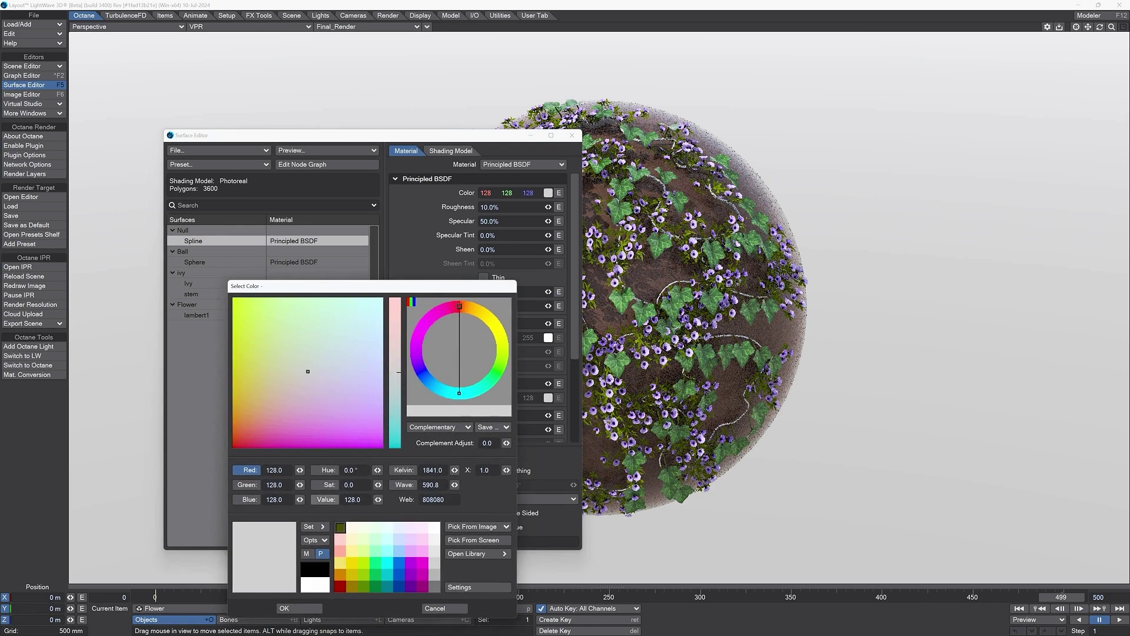
left_click(341, 527)
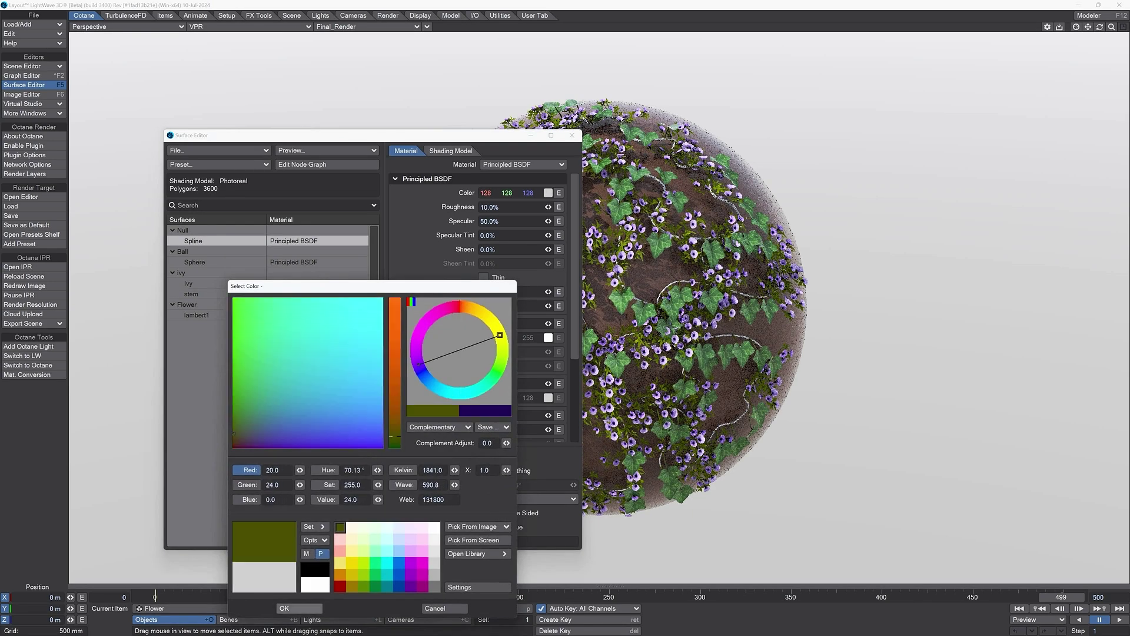
left_click(285, 607)
left_click(573, 135)
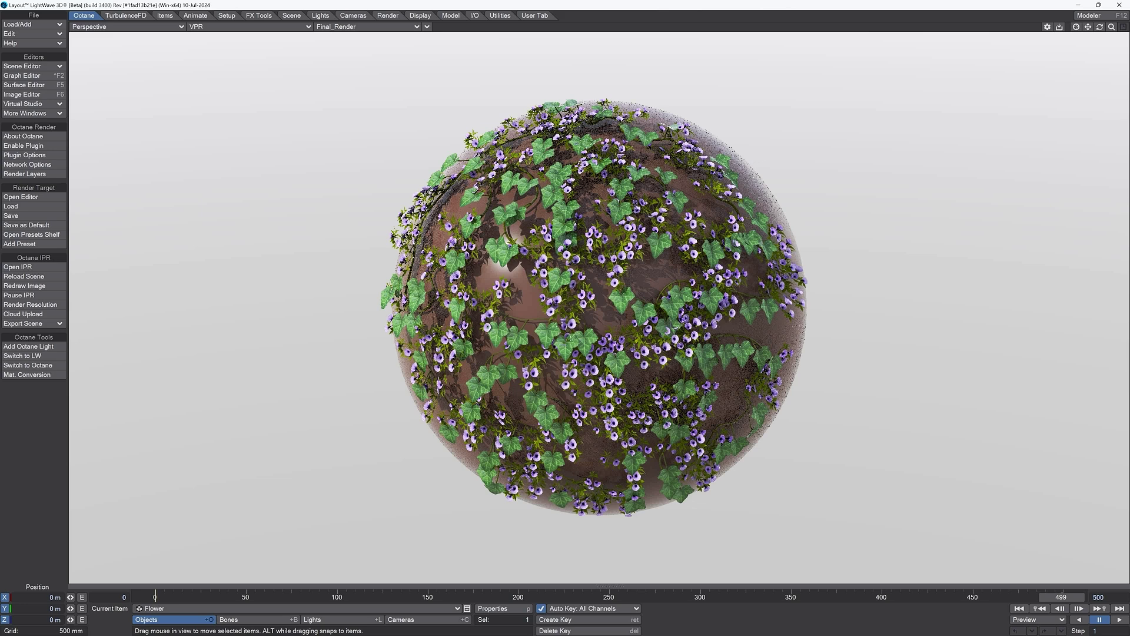
Go to frame 339 and show the scene as Textured Shaded Solid Wireframe
left_click_drag(1061, 598, 770, 597)
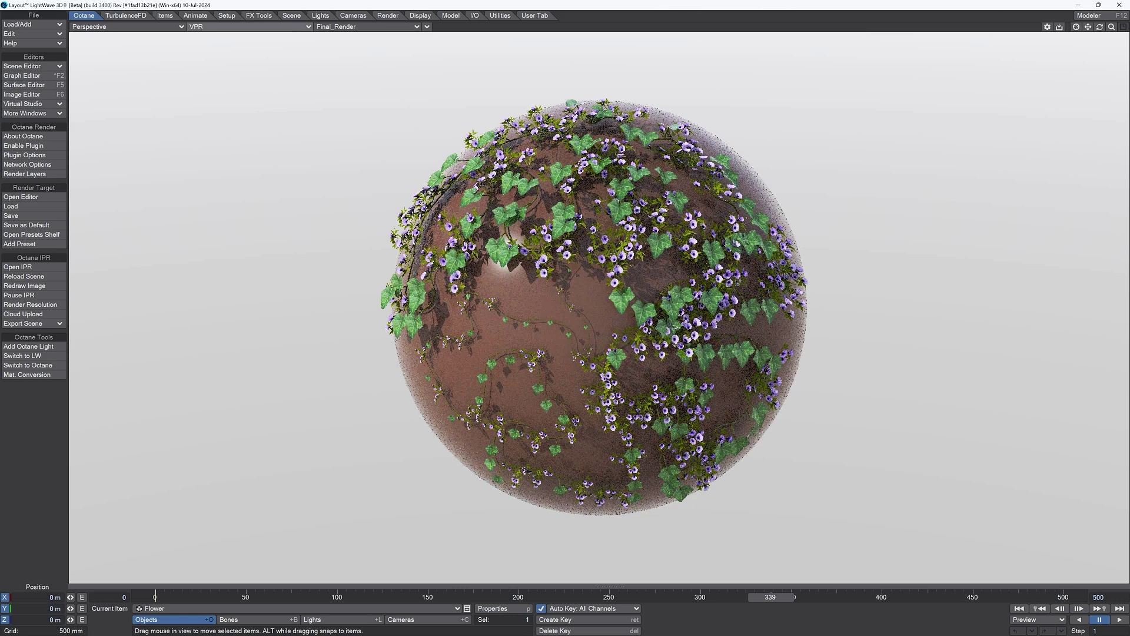
left_click(247, 27)
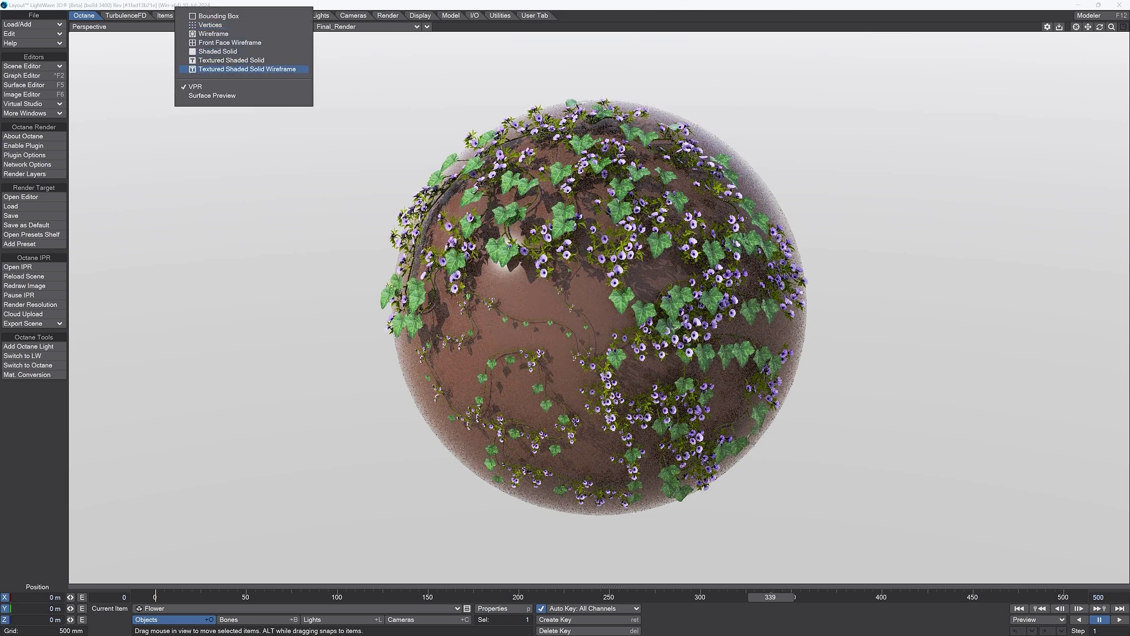
left_click(247, 69)
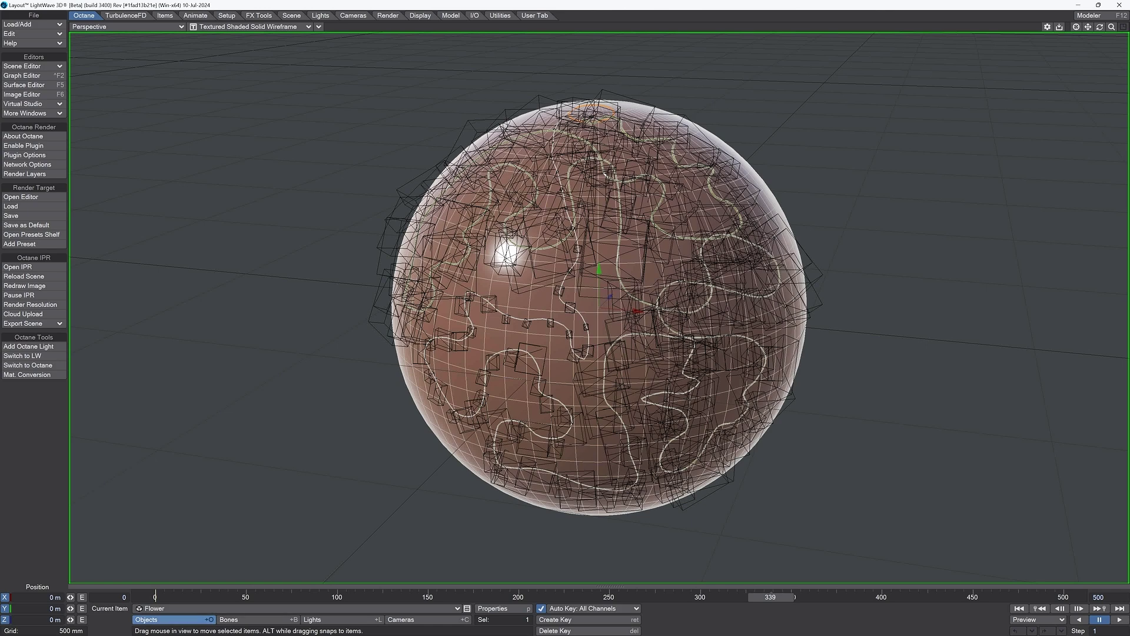
Make the Null vine object current and open its Object Properties
left_click(220, 608)
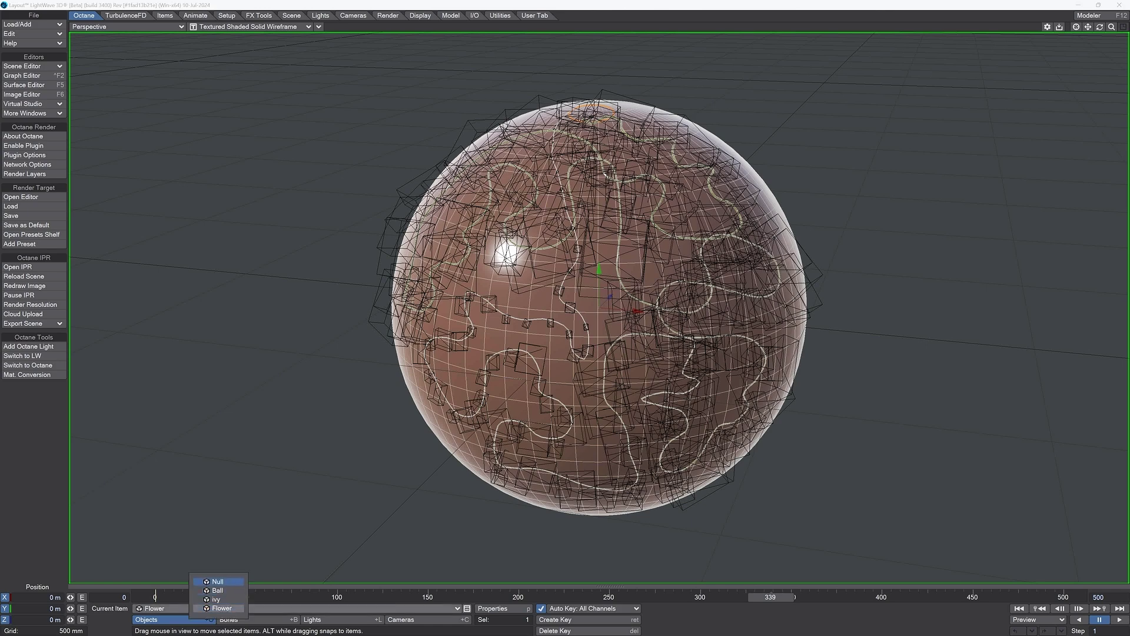
left_click(217, 581)
left_click(494, 608)
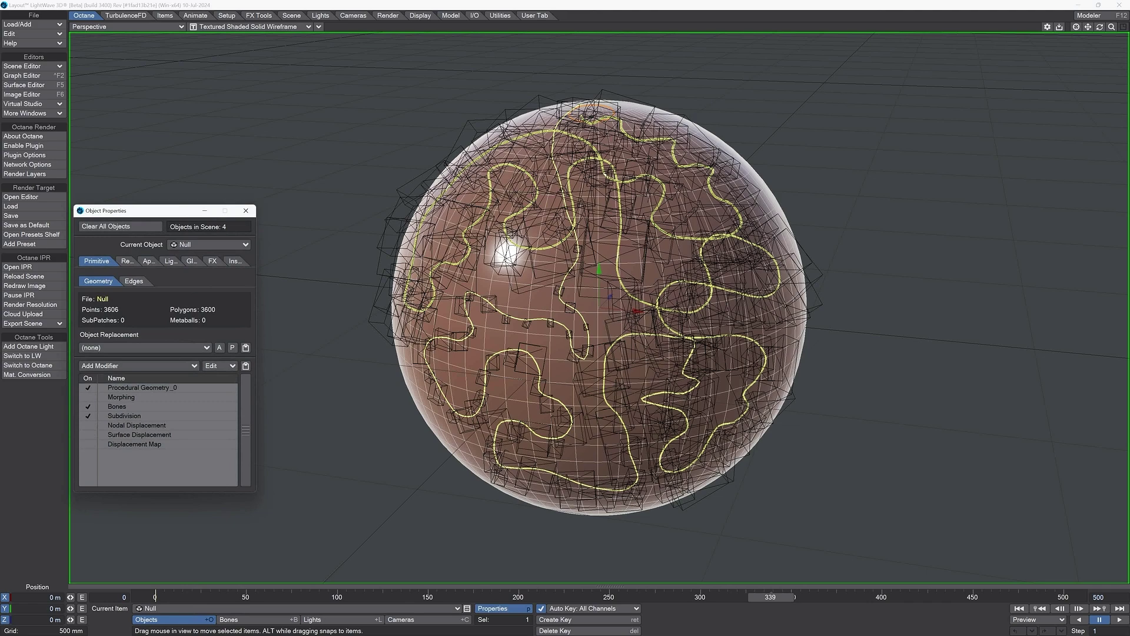
In Spline Geometry - Vine Detail, raise Segments from 600 via 1200 to 1138
double_click(142, 388)
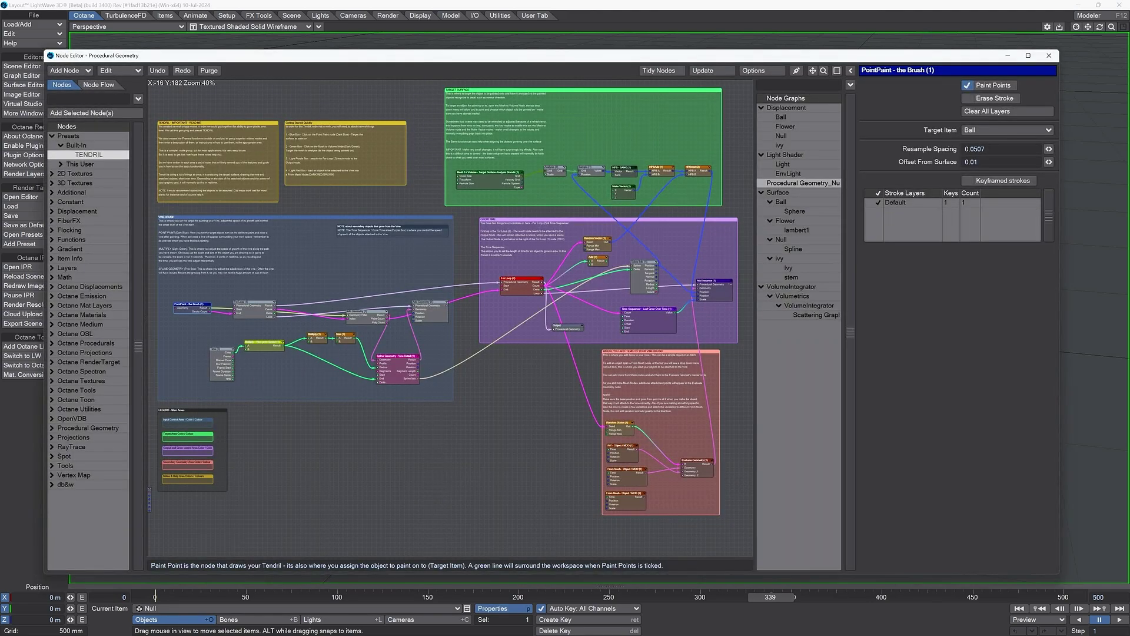
scroll(448, 317, "up", 2)
scroll(448, 318, "up", 2)
scroll(447, 317, "up", 2)
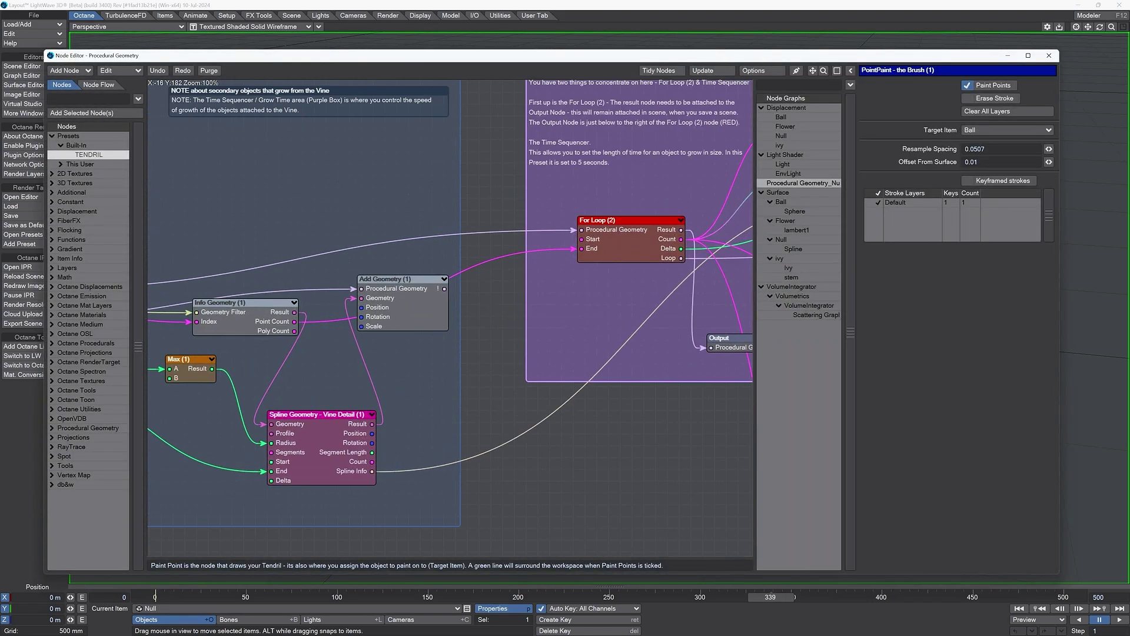
left_click_drag(618, 55, 124, 126)
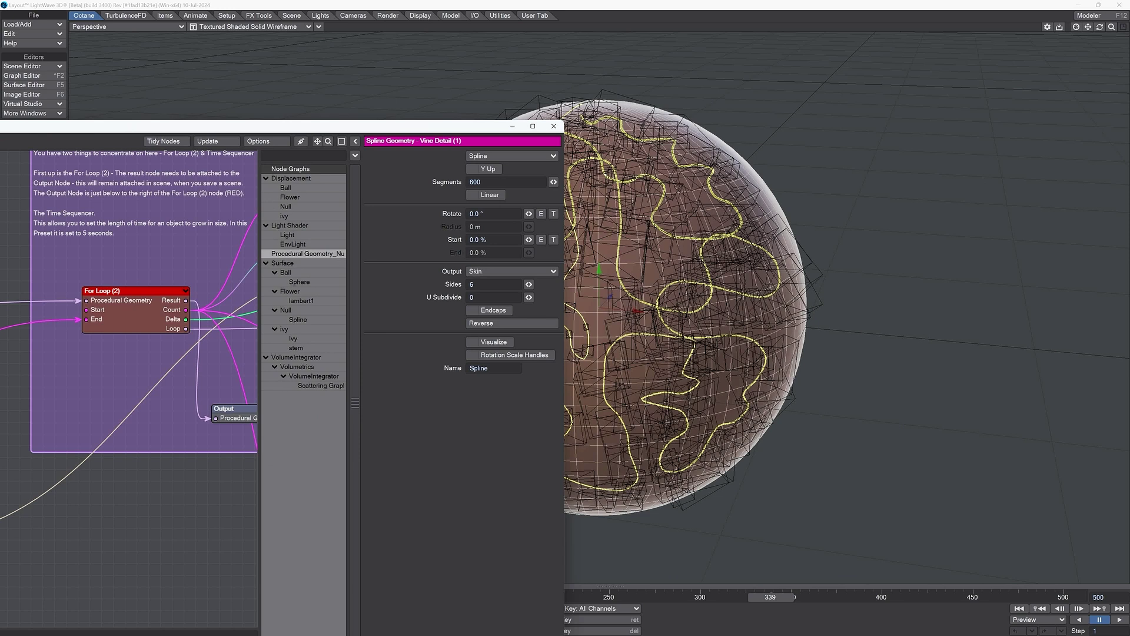
left_click(481, 181)
type("1200")
key("Tab")
left_click(553, 180)
mouse_move(553, 182)
left_mouse_down()
mouse_move(499, 181)
mouse_move(541, 181)
left_mouse_up()
left_click_drag(553, 181, 553, 181)
Try 5 sides on the vine tube, then keep Sides at 6 and restore the node graph view
left_click_drag(441, 126, 243, 159)
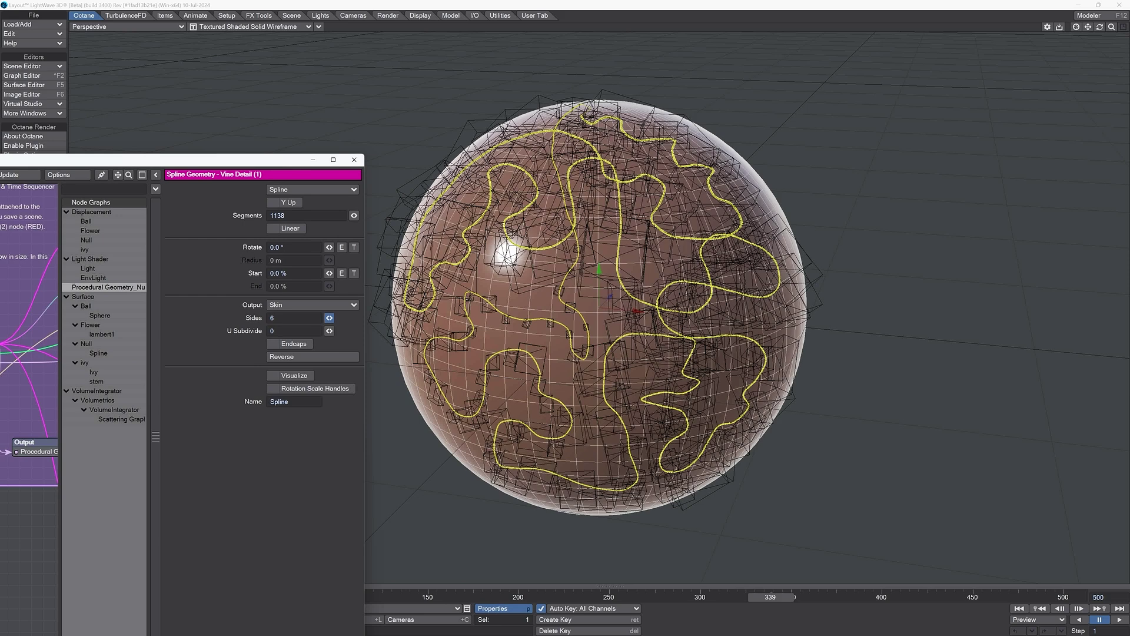
left_click_drag(328, 318, 317, 318)
left_click_drag(329, 317, 329, 318)
left_click_drag(255, 160, 1005, 76)
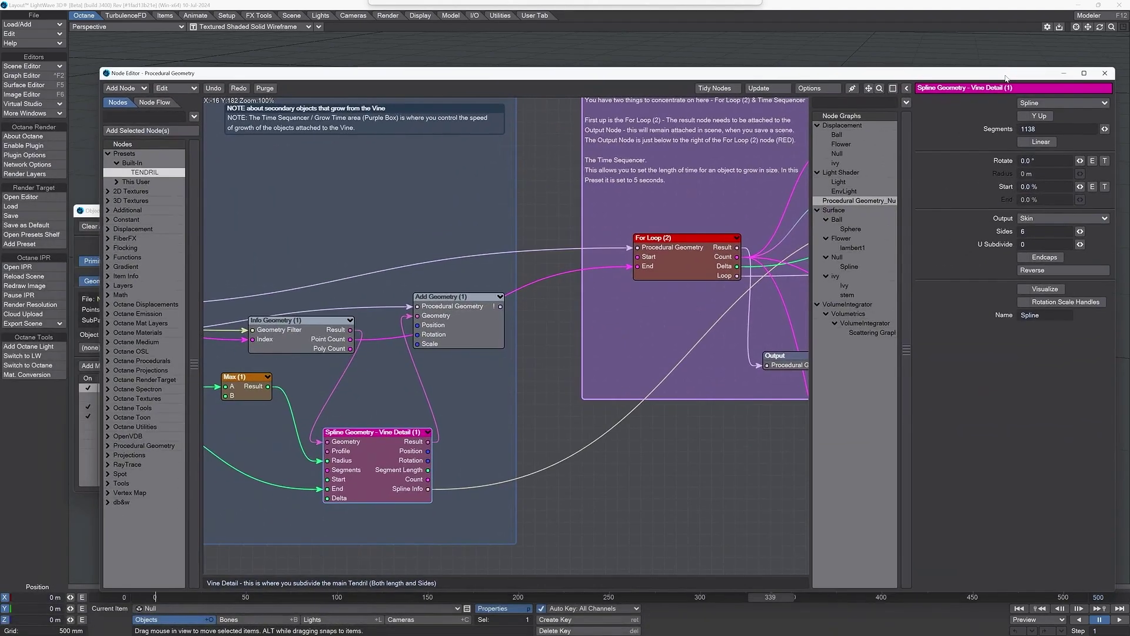
Hide the node graph and switch the viewport back to the live Octane VPR preview
left_click(1052, 74)
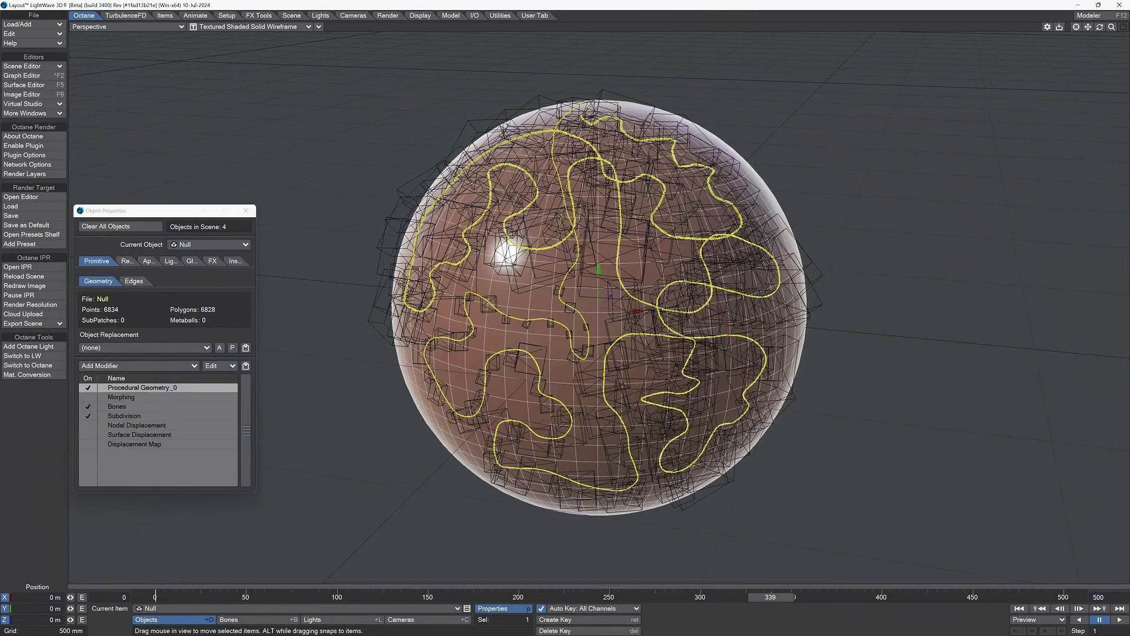
left_click(252, 26)
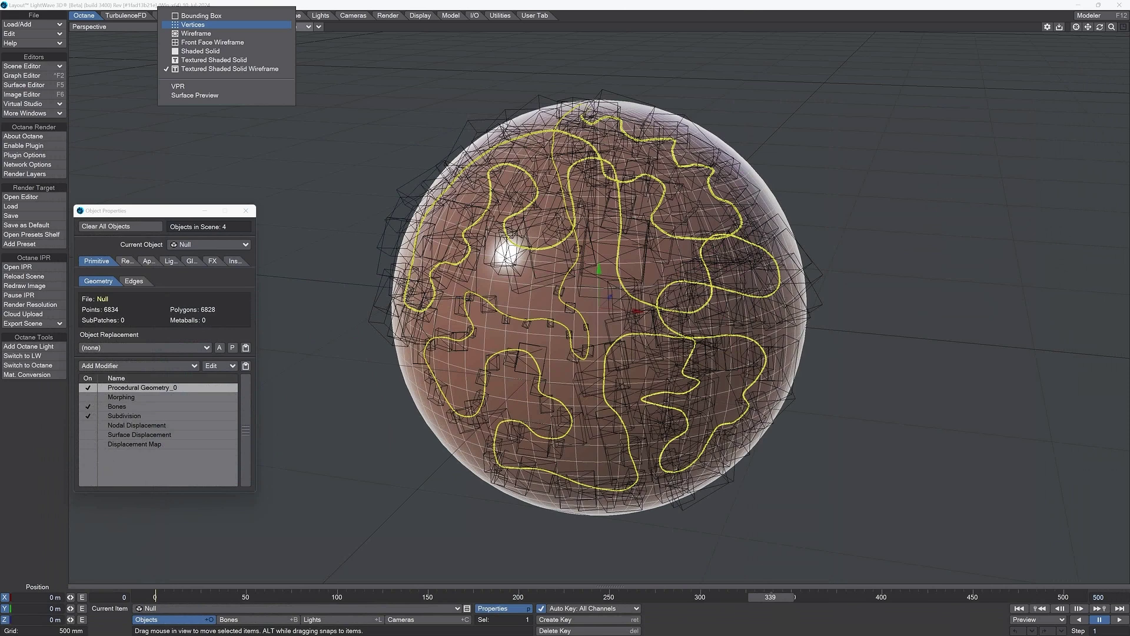
left_click(211, 86)
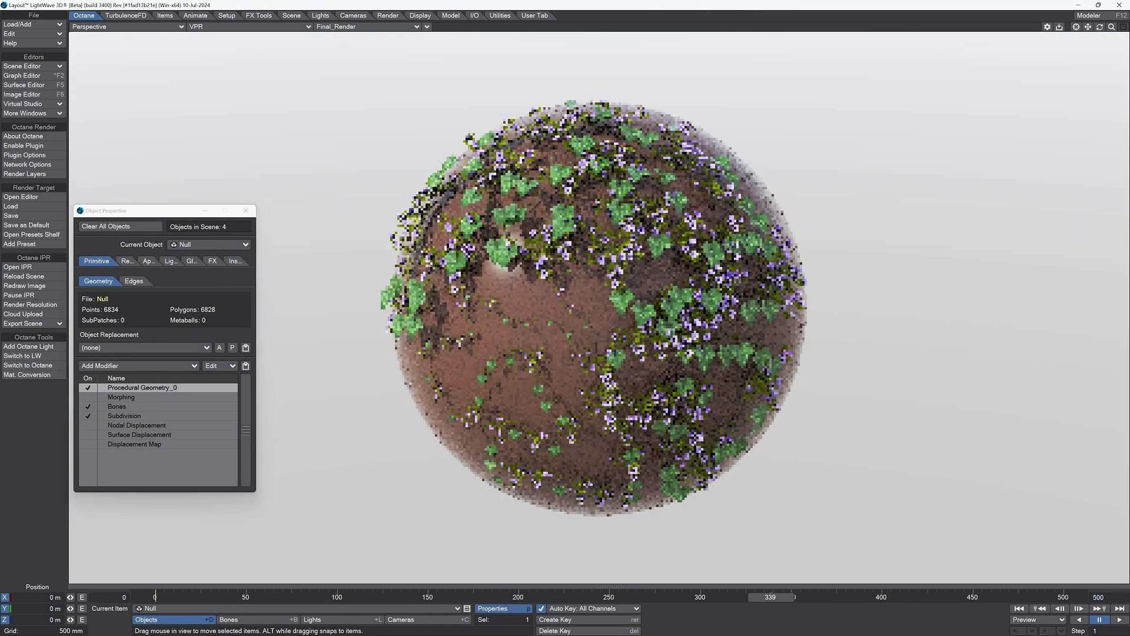